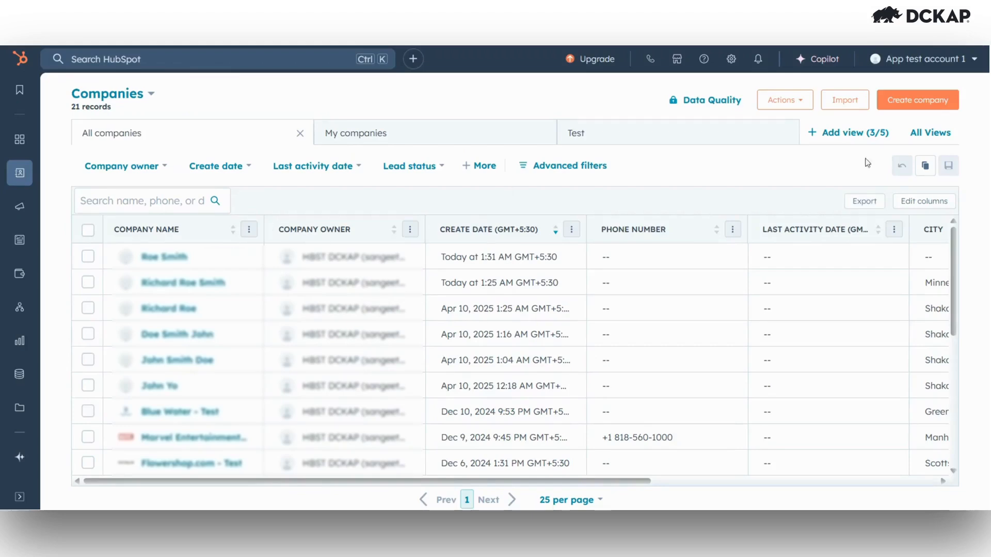
- Create the company with its domain and name, located in Shakopee, Minnesota
{"action": "left_click", "coordinate": [670, 227]}
{"action": "scroll", "coordinate": [723, 230], "scroll_direction": "down", "scroll_amount": 2}
{"action": "left_click", "coordinate": [731, 228]}
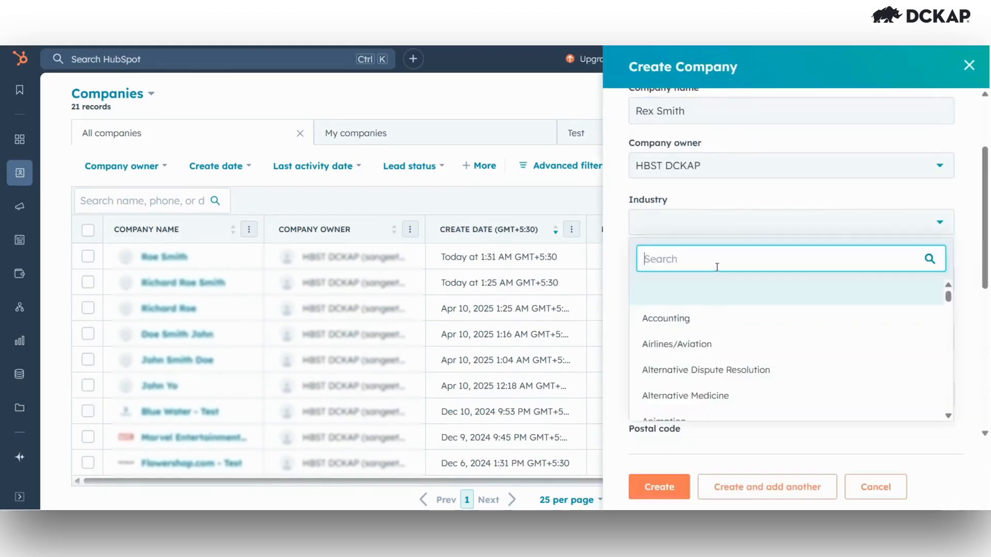
{"action": "left_click", "coordinate": [698, 262]}
{"action": "type", "text": "Shakopee"}
{"action": "scroll", "coordinate": [697, 262], "scroll_direction": "down", "scroll_amount": 1}
{"action": "left_click", "coordinate": [680, 256]}
{"action": "type", "text": "Minnesota"}
{"action": "scroll", "coordinate": [680, 257], "scroll_direction": "down", "scroll_amount": 5}
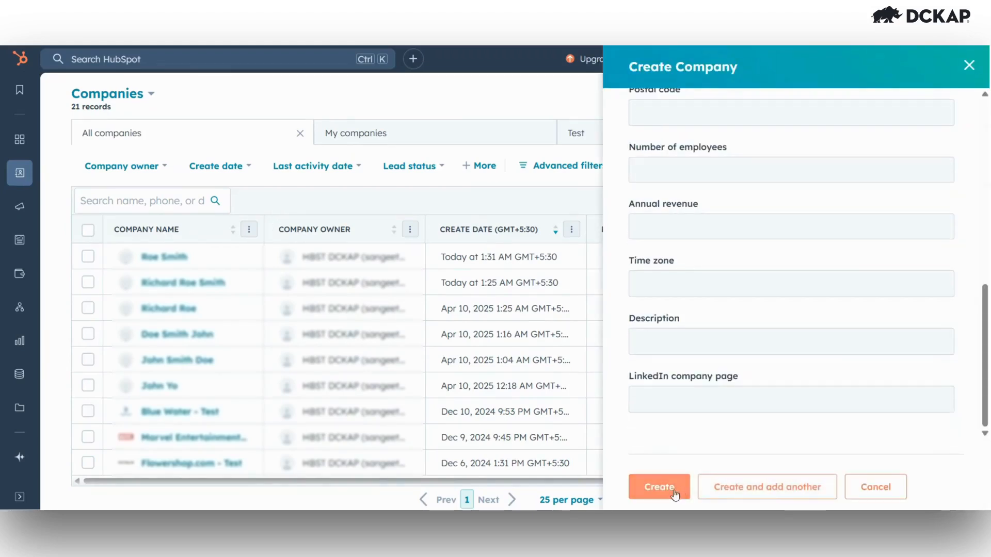
{"action": "left_click", "coordinate": [659, 487]}
- Add a contact to the company with the contact's e-mail, first and last name
{"action": "left_click", "coordinate": [951, 294]}
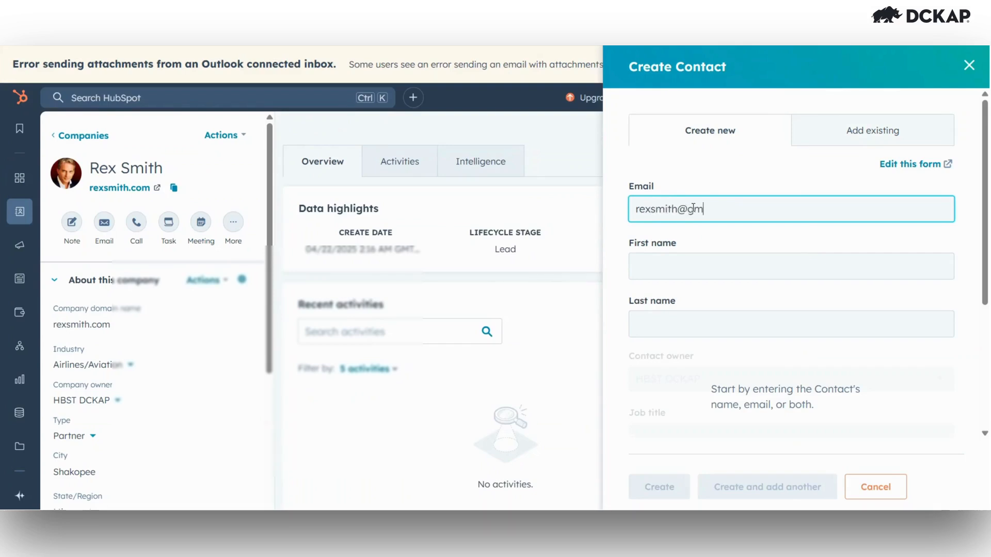
{"action": "left_click", "coordinate": [676, 261]}
{"action": "key", "text": "Tab"}
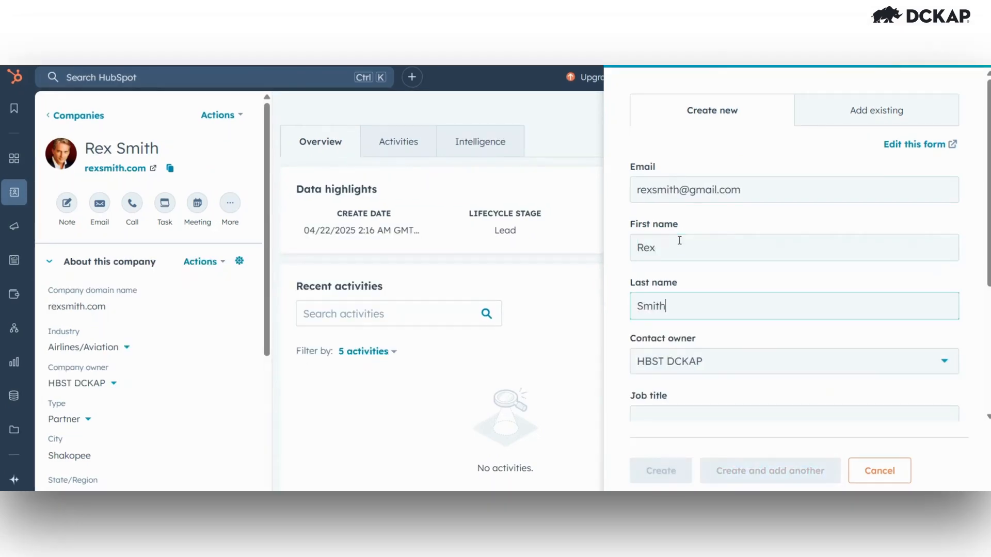
{"action": "scroll", "coordinate": [680, 241], "scroll_direction": "down", "scroll_amount": 4}
{"action": "left_click", "coordinate": [660, 470]}
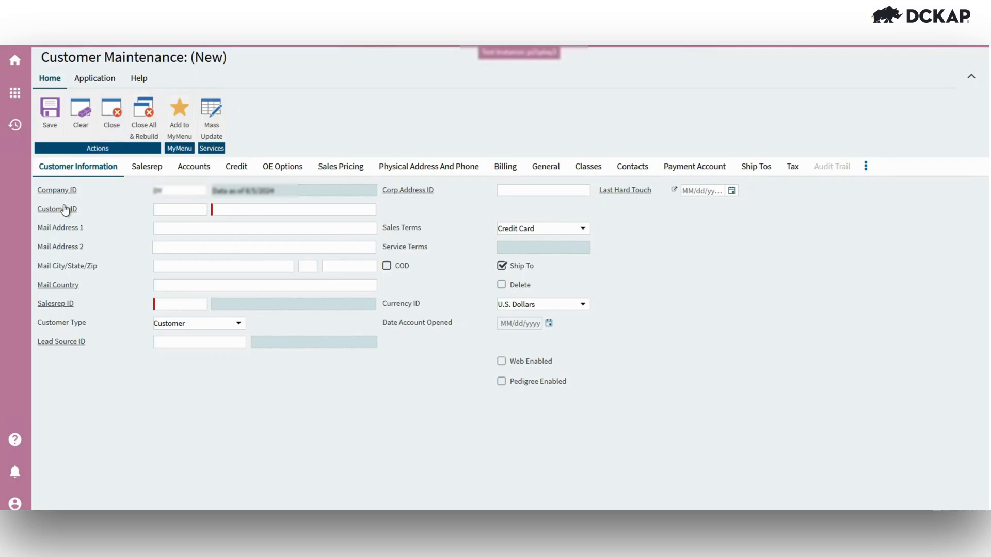
- Search the Prophet 21 customers by the new company's name, which returns no match
{"action": "left_click", "coordinate": [65, 209]}
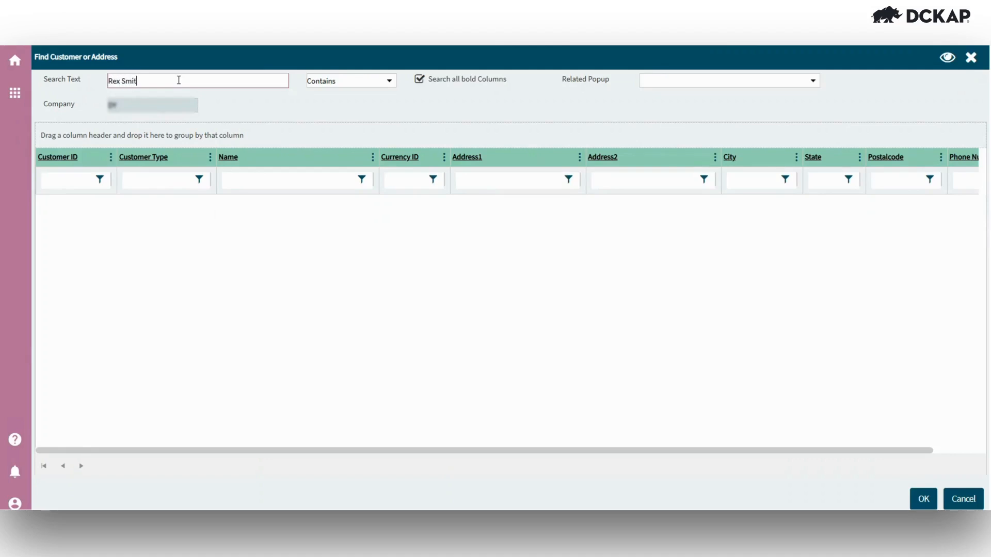
{"action": "key", "text": "Return"}
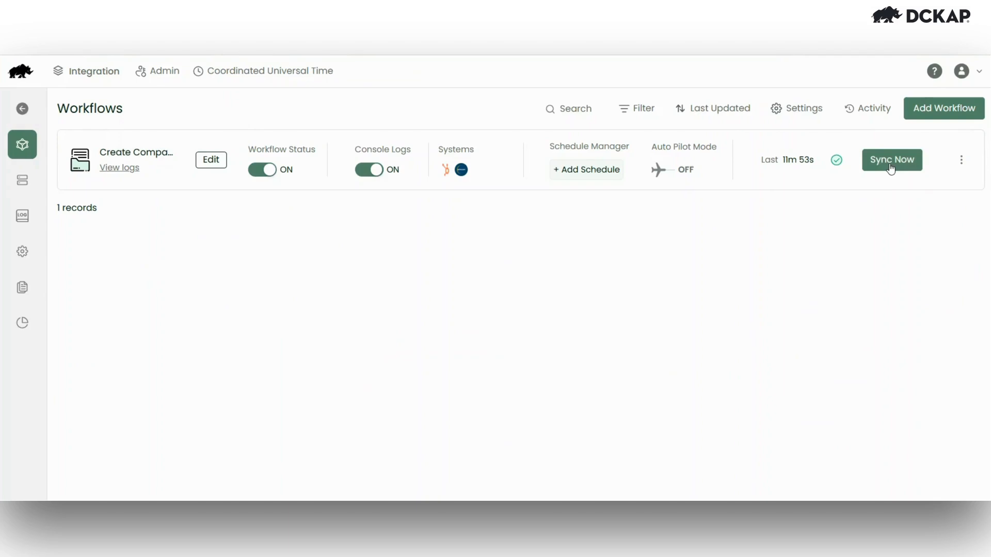
- Sync Create Company HB to P21 now and open the latest run's detailed logs
{"action": "left_click", "coordinate": [890, 164]}
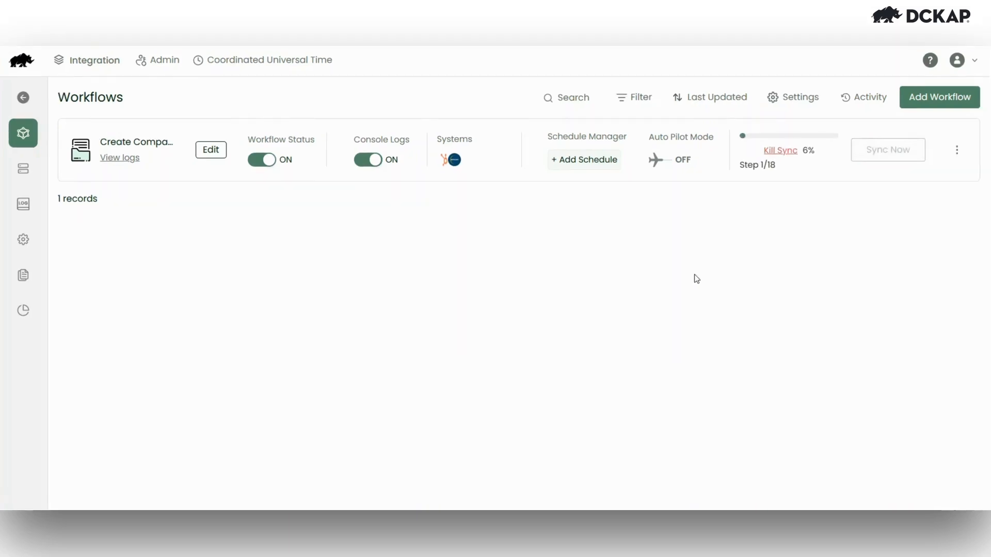
{"action": "left_click", "coordinate": [124, 162]}
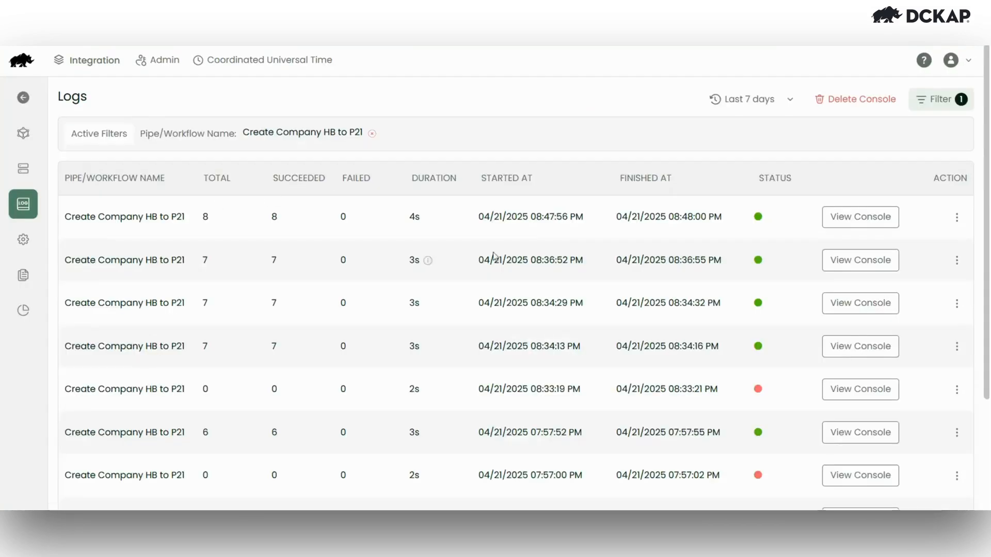
{"action": "left_click", "coordinate": [956, 217]}
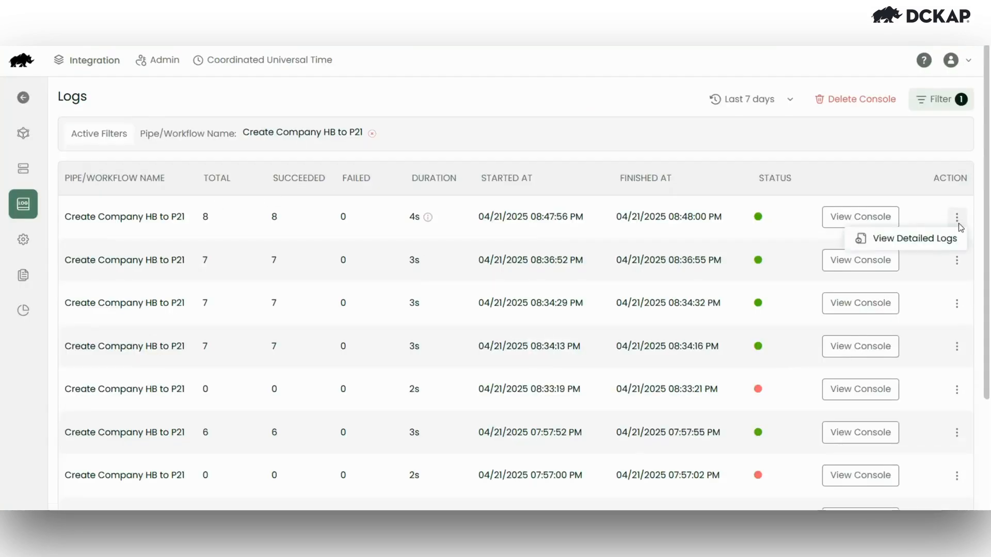
{"action": "left_click", "coordinate": [932, 243]}
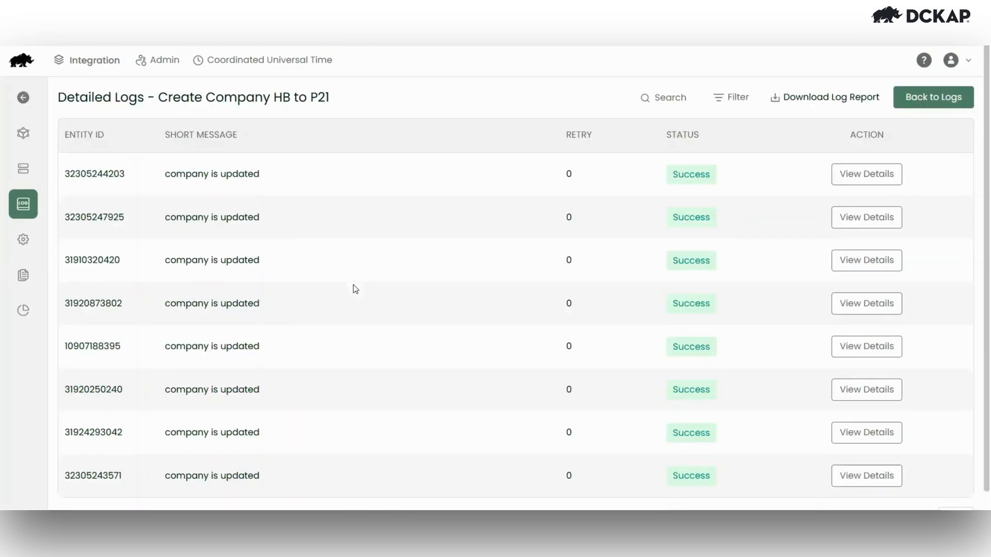
{"action": "scroll", "coordinate": [227, 413], "scroll_direction": "down", "scroll_amount": 1}
{"action": "scroll", "coordinate": [228, 413], "scroll_direction": "up", "scroll_amount": 1}
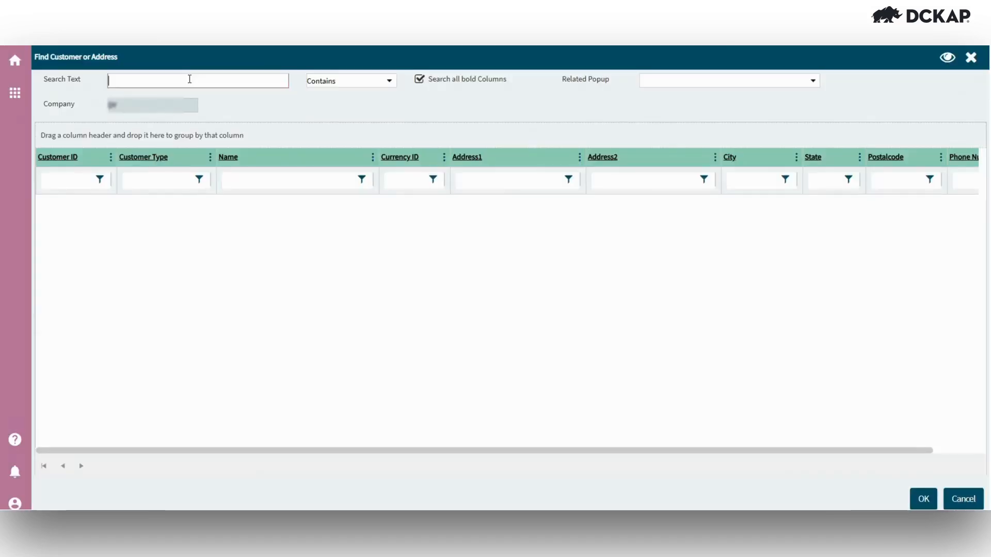
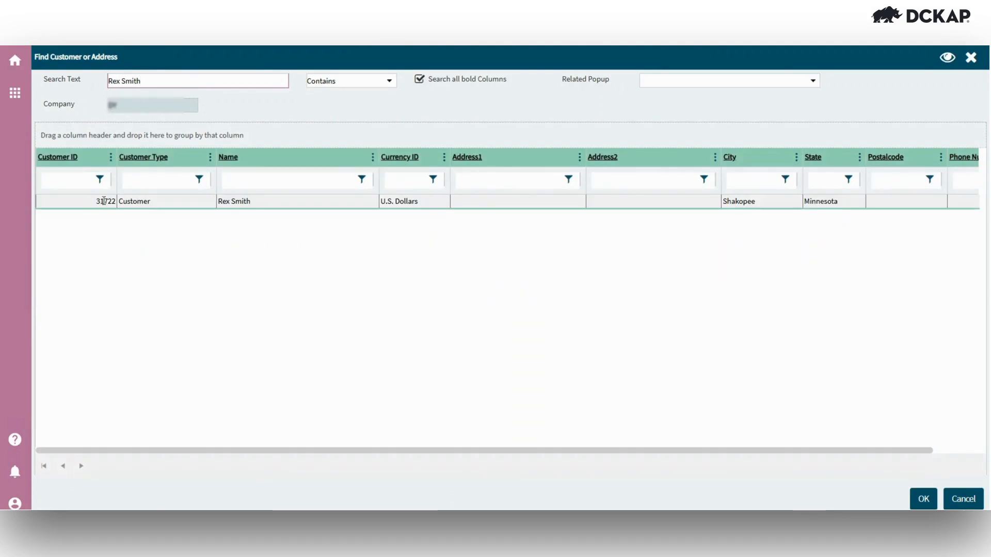
- Find the synced company by name and open its customer record in Customer Maintenance
{"action": "double_click", "coordinate": [103, 201]}
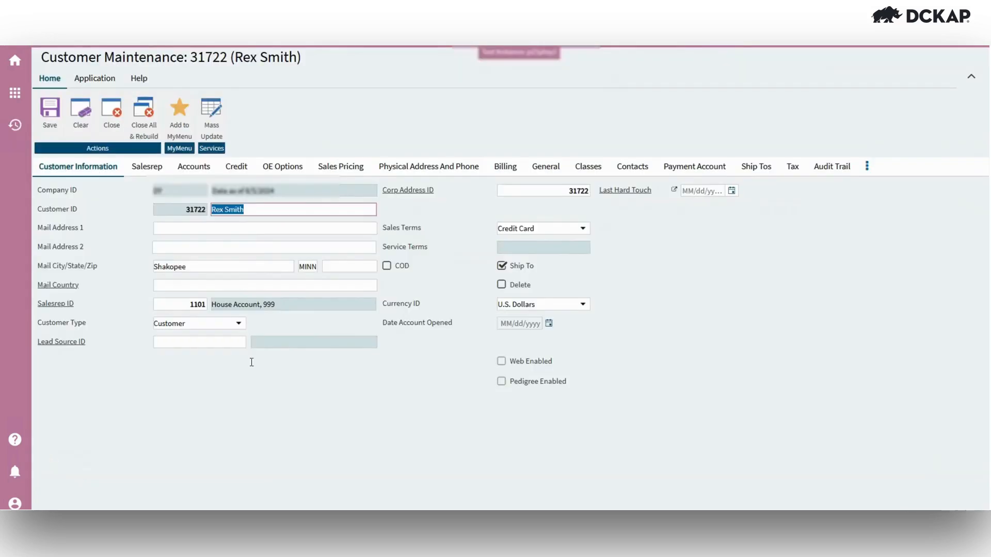
{"action": "left_click", "coordinate": [265, 416]}
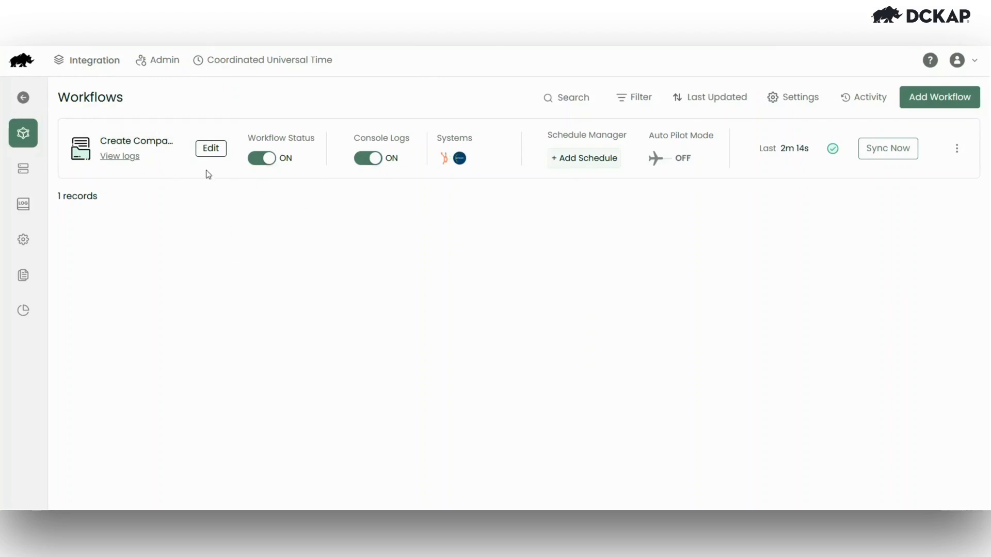
{"action": "left_click", "coordinate": [132, 164]}
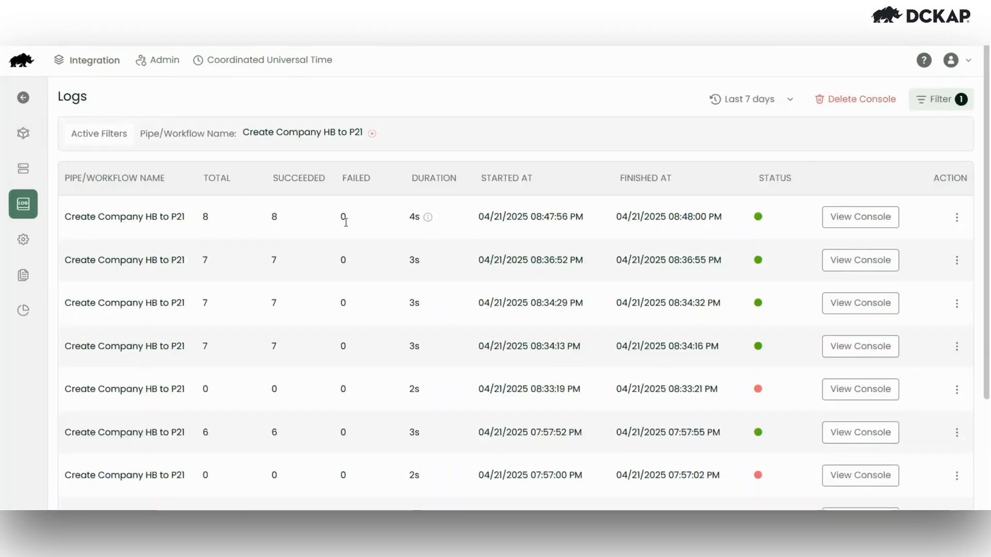
{"action": "left_click", "coordinate": [124, 217]}
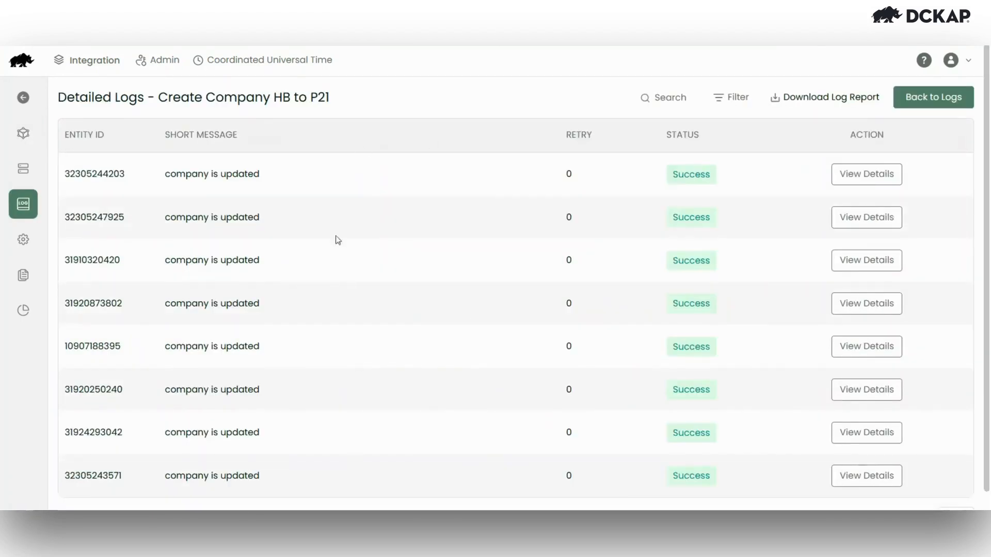
{"action": "left_click", "coordinate": [871, 176]}
{"action": "left_click_drag", "start_coordinate": [480, 324], "coordinate": [345, 335]}
{"action": "left_click_drag", "start_coordinate": [466, 258], "coordinate": [345, 259]}
{"action": "left_click", "coordinate": [641, 358]}
{"action": "key", "text": "alt+Left"}
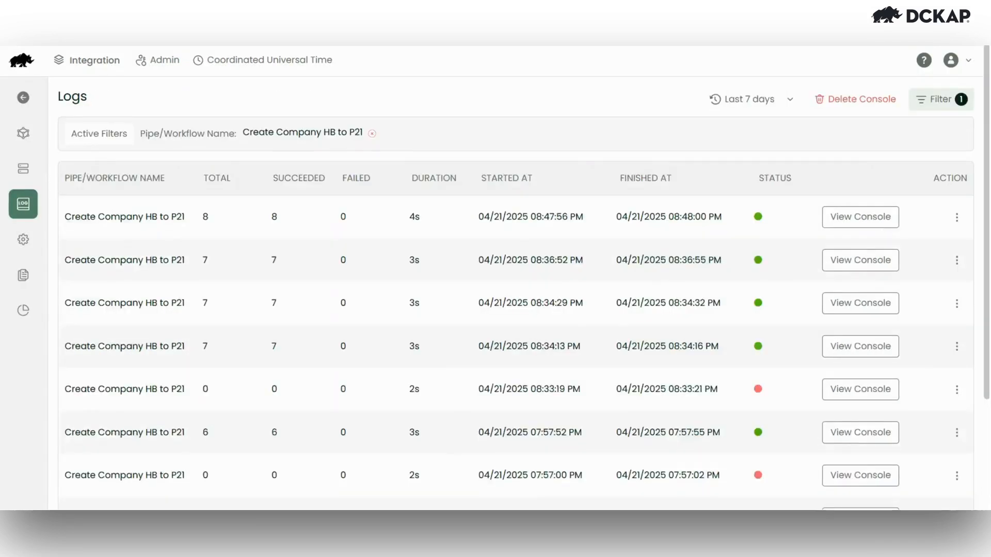
{"action": "key", "text": "alt+Left"}
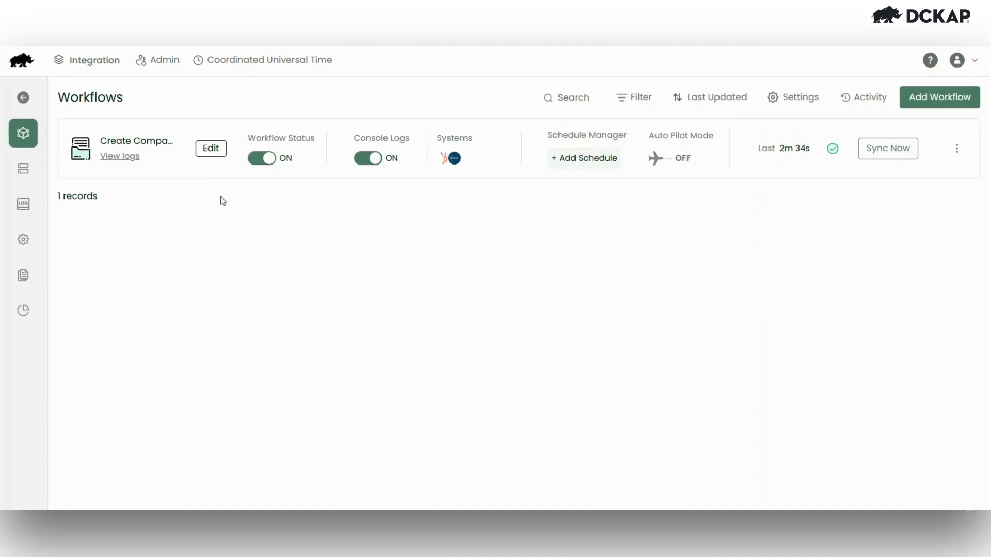
- Open the Create Company workflow and scroll through its step chain
{"action": "left_click", "coordinate": [218, 162]}
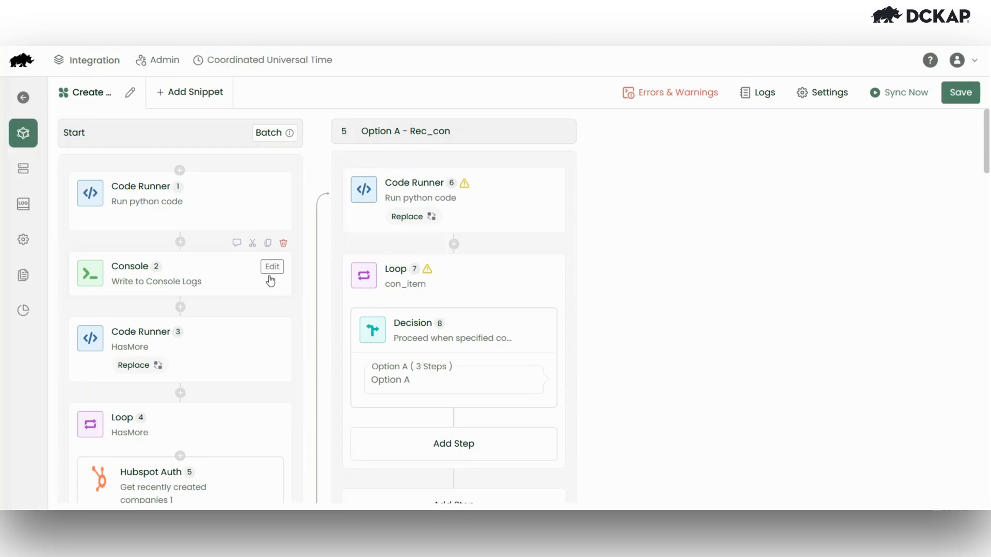
{"action": "scroll", "coordinate": [223, 325], "scroll_direction": "down", "scroll_amount": 1}
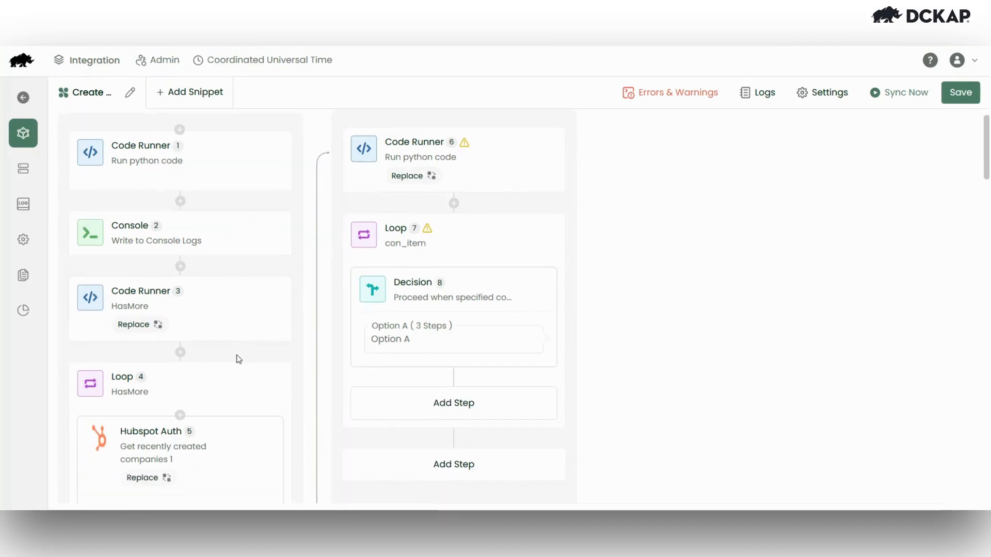
{"action": "scroll", "coordinate": [237, 359], "scroll_direction": "down", "scroll_amount": 1}
{"action": "scroll", "coordinate": [248, 360], "scroll_direction": "up", "scroll_amount": 2}
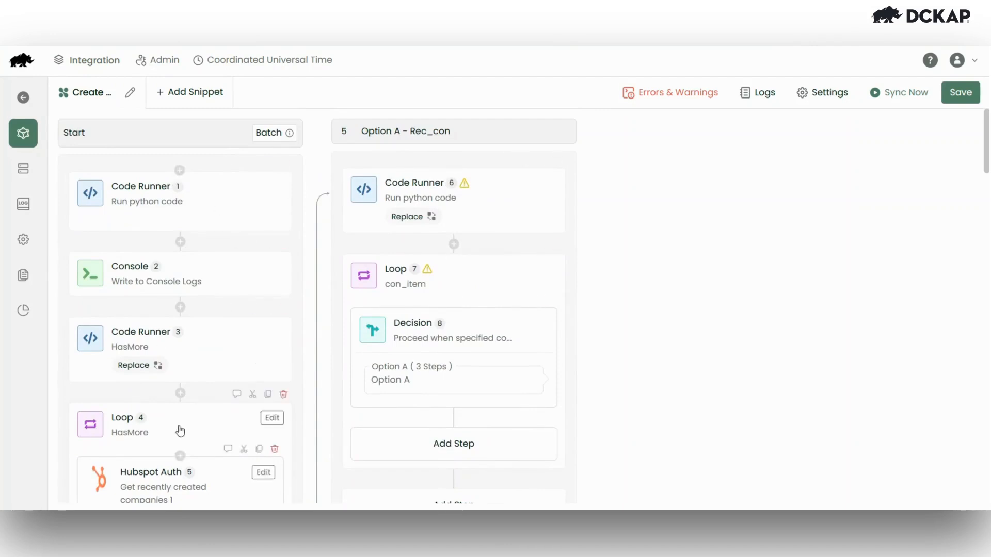
{"action": "scroll", "coordinate": [222, 294], "scroll_direction": "down", "scroll_amount": 6}
{"action": "scroll", "coordinate": [221, 293], "scroll_direction": "up", "scroll_amount": 4}
{"action": "scroll", "coordinate": [207, 258], "scroll_direction": "up", "scroll_amount": 2}
{"action": "scroll", "coordinate": [199, 343], "scroll_direction": "down", "scroll_amount": 2}
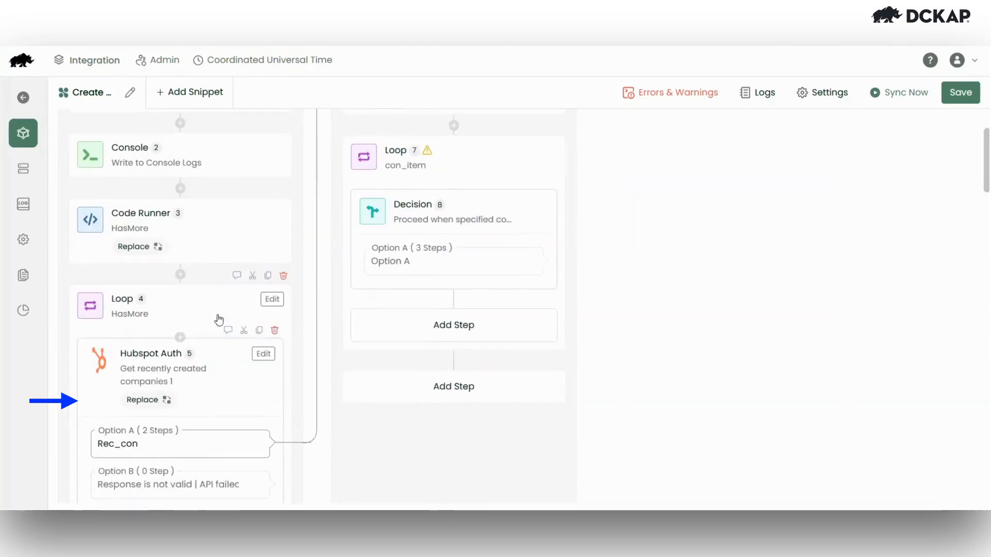
{"action": "scroll", "coordinate": [310, 243], "scroll_direction": "up", "scroll_amount": 2}
{"action": "scroll", "coordinate": [409, 372], "scroll_direction": "down", "scroll_amount": 1}
- Expand the Option A branch and open Code Runner 1's Python settings
{"action": "left_click", "coordinate": [473, 318]}
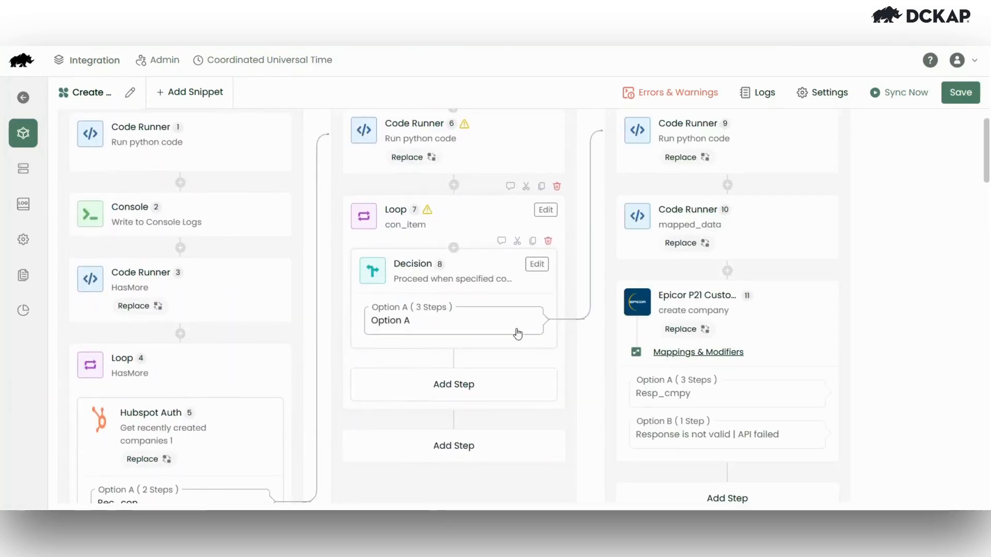
{"action": "scroll", "coordinate": [517, 332], "scroll_direction": "up", "scroll_amount": 1}
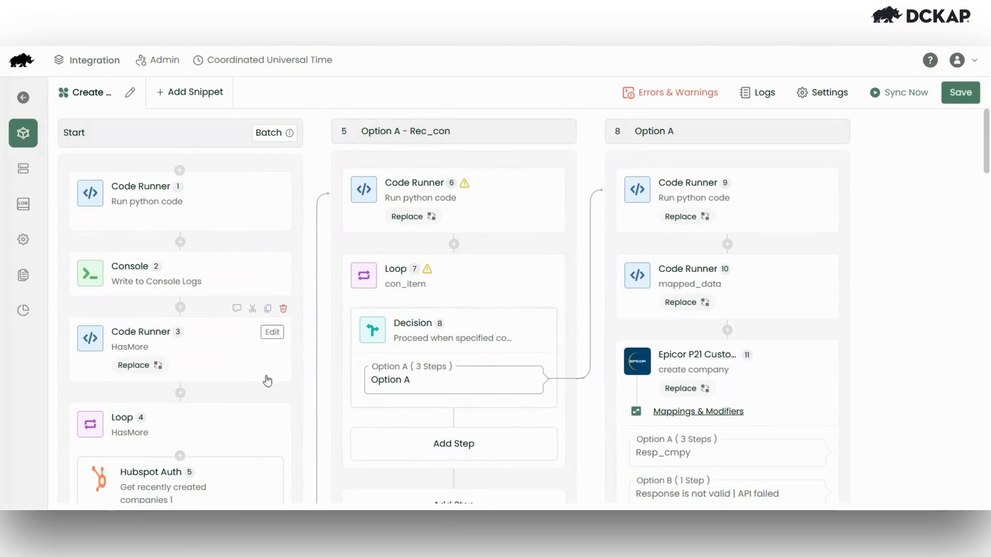
{"action": "scroll", "coordinate": [234, 296], "scroll_direction": "down", "scroll_amount": 2}
{"action": "scroll", "coordinate": [619, 268], "scroll_direction": "up", "scroll_amount": 1}
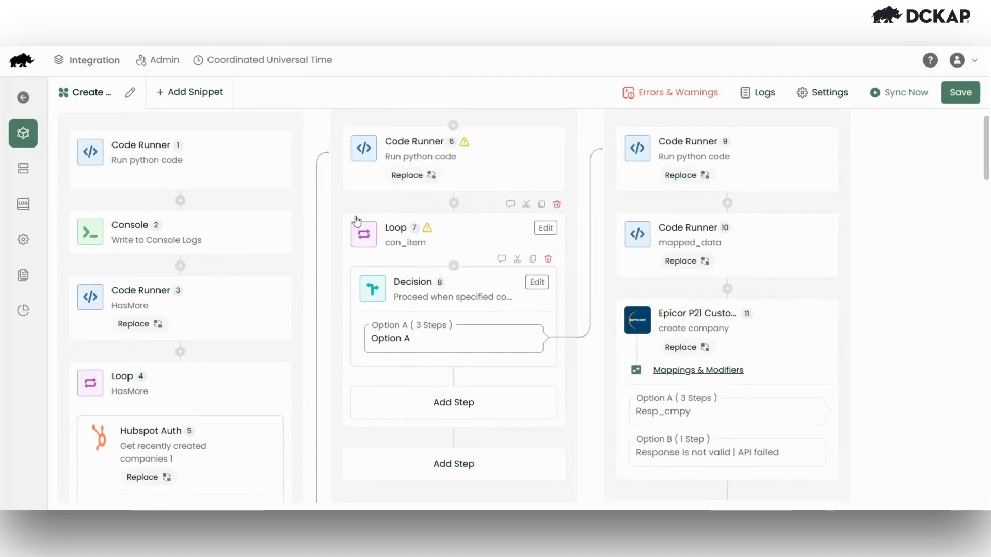
{"action": "scroll", "coordinate": [180, 230], "scroll_direction": "up", "scroll_amount": 1}
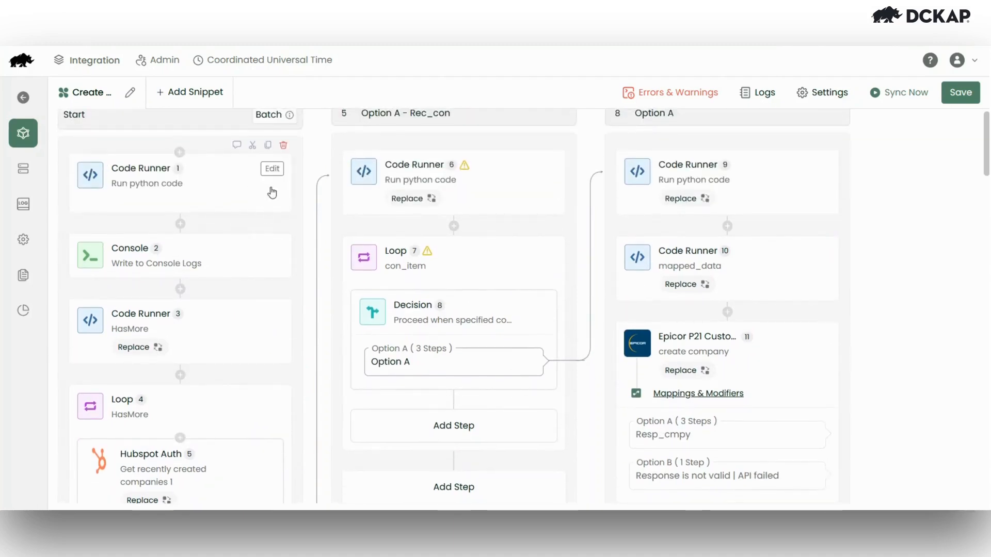
{"action": "left_click", "coordinate": [273, 173]}
{"action": "scroll", "coordinate": [684, 448], "scroll_direction": "up", "scroll_amount": 1}
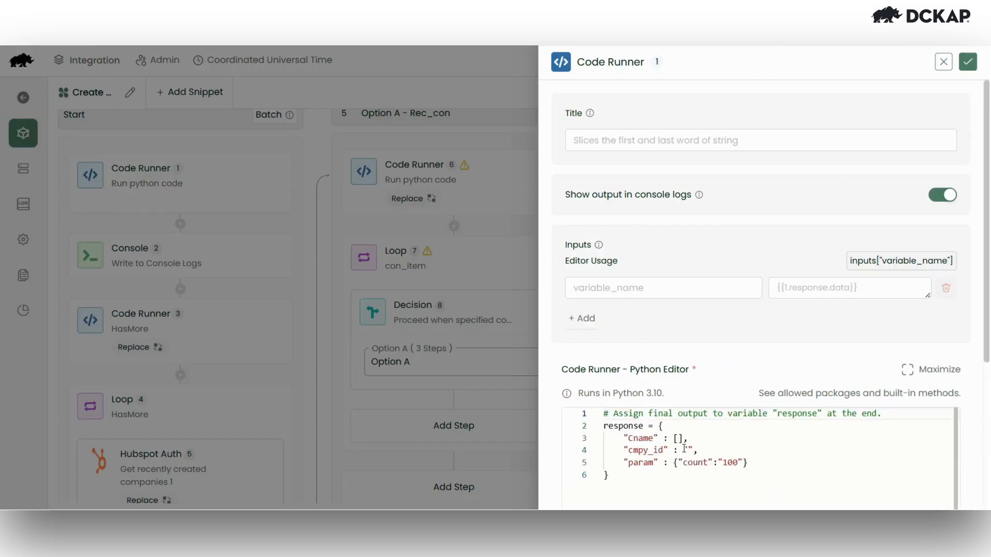
- Close the Code Runner settings and view then close the Hubspot Auth 5 configuration
{"action": "left_click", "coordinate": [968, 62]}
{"action": "scroll", "coordinate": [196, 345], "scroll_direction": "down", "scroll_amount": 2}
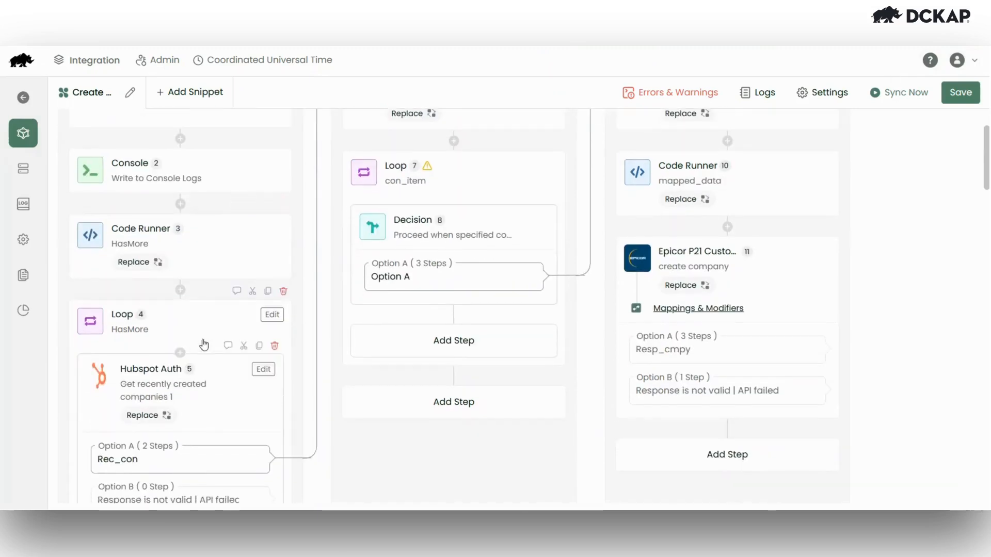
{"action": "scroll", "coordinate": [206, 377], "scroll_direction": "down", "scroll_amount": 1}
{"action": "left_click", "coordinate": [263, 318]}
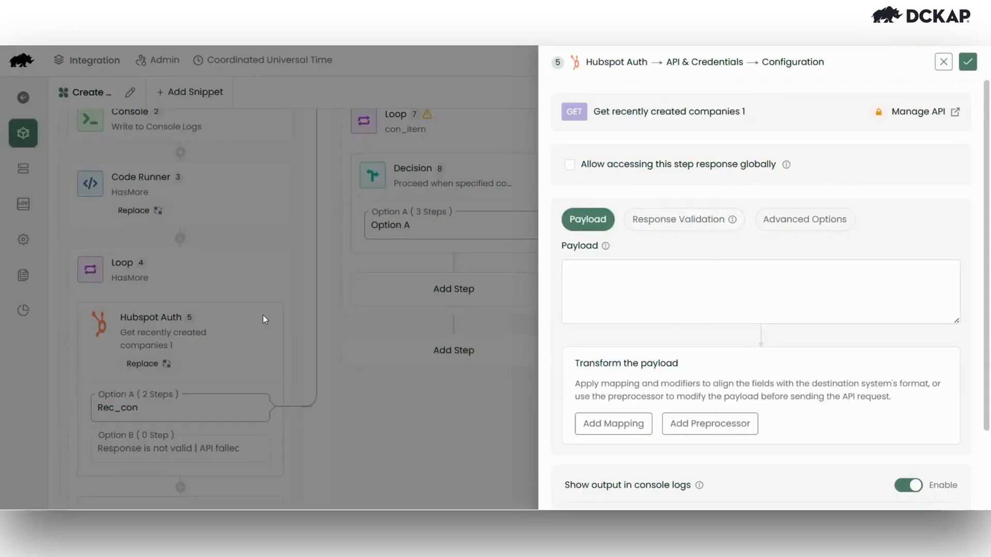
{"action": "left_click", "coordinate": [969, 62]}
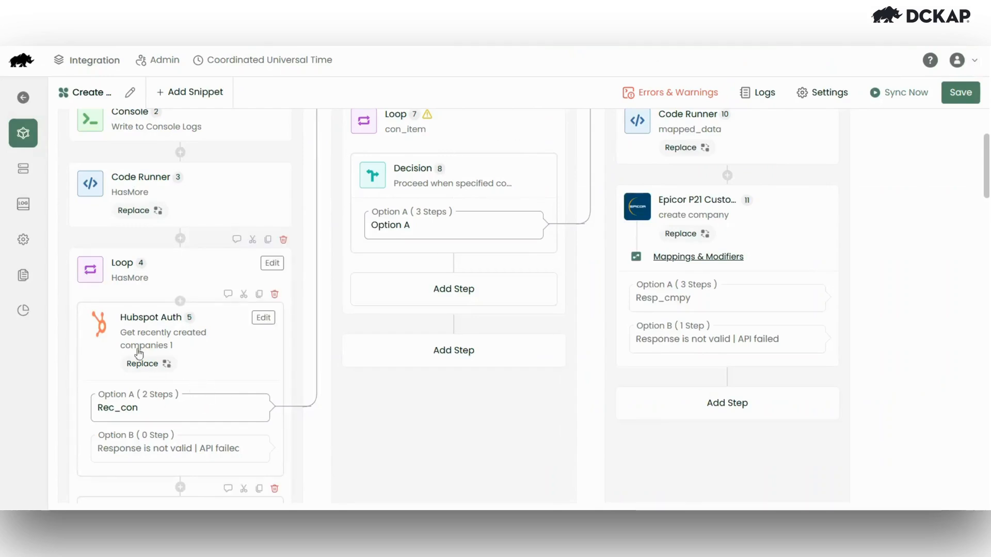
- Open Mappings & Modifiers for the Epicor P21 create company step
{"action": "scroll", "coordinate": [182, 350], "scroll_direction": "up", "scroll_amount": 3}
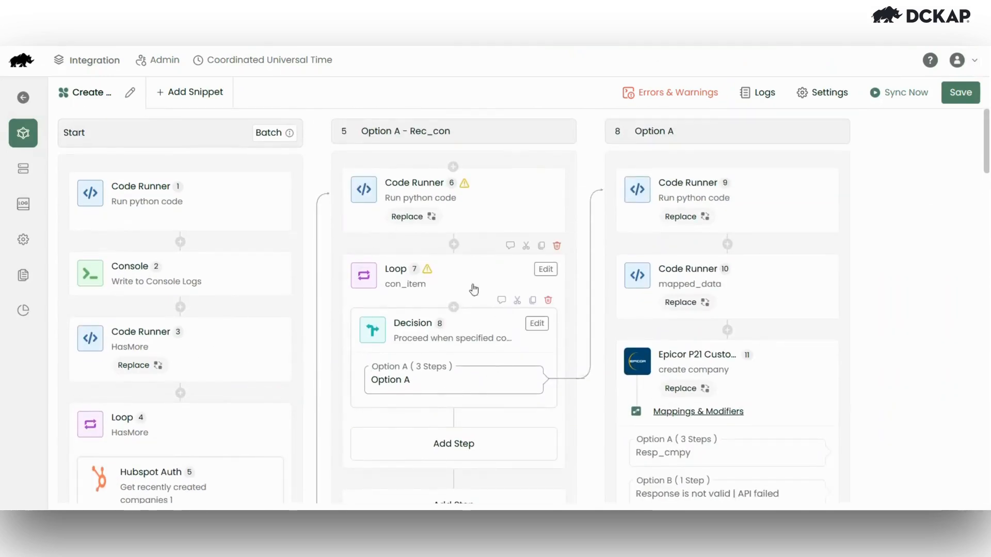
{"action": "scroll", "coordinate": [451, 335], "scroll_direction": "down", "scroll_amount": 1}
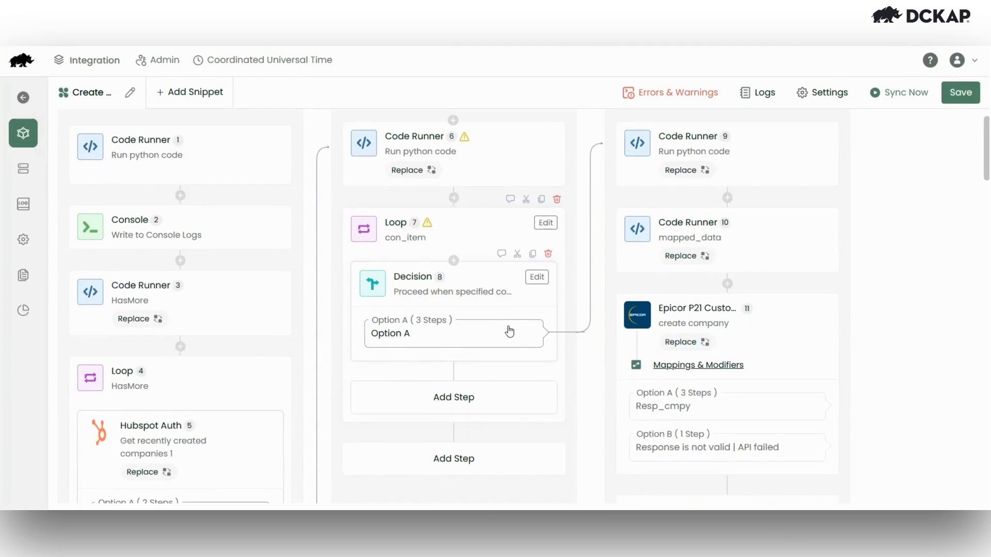
{"action": "scroll", "coordinate": [641, 350], "scroll_direction": "down", "scroll_amount": 1}
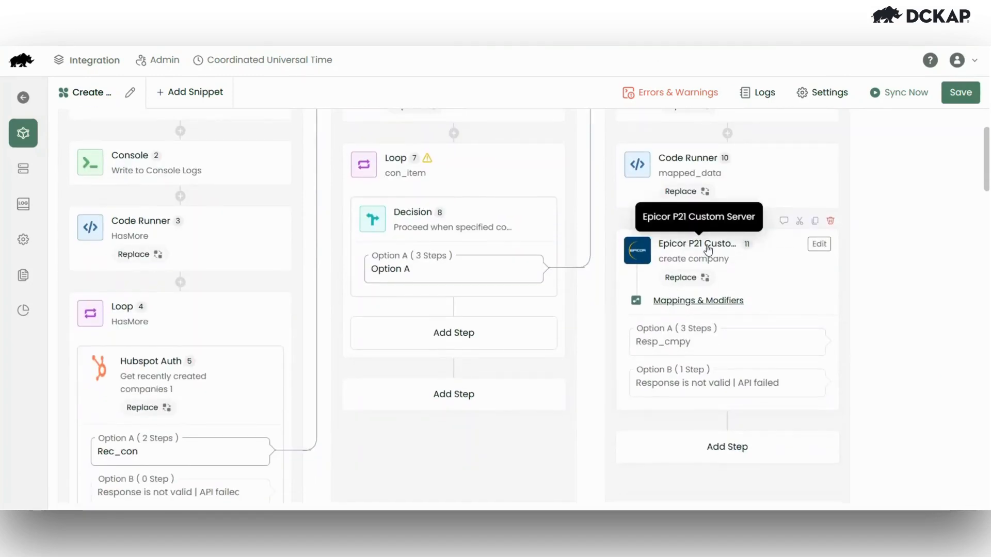
{"action": "left_click", "coordinate": [676, 305]}
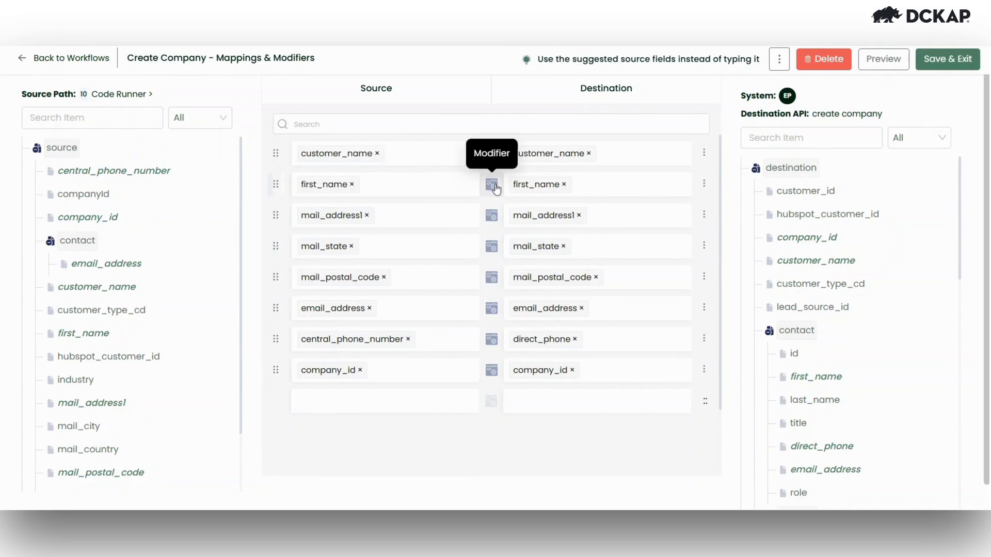
- Open and close the first_name and mail_address1 modifier editors without changes
{"action": "left_click", "coordinate": [495, 188]}
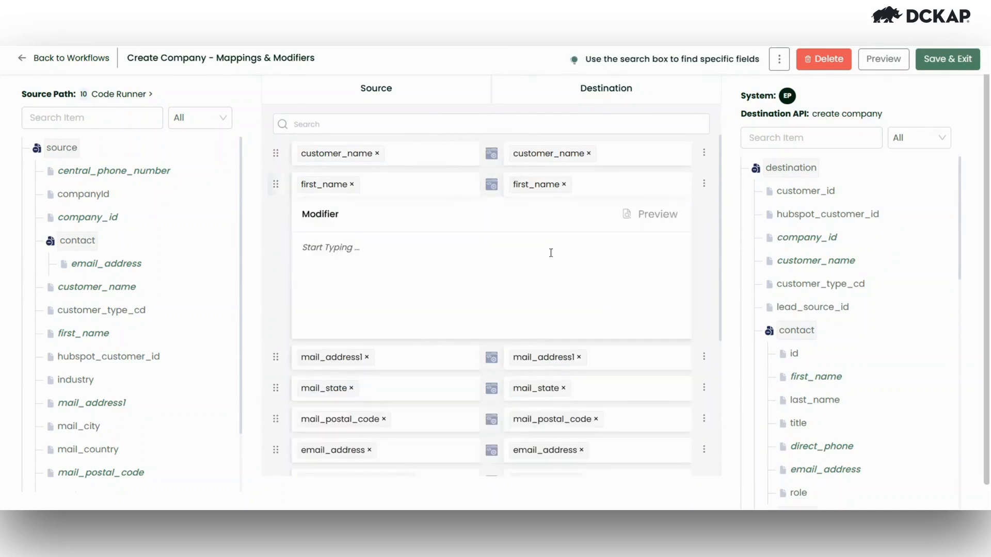
{"action": "left_click", "coordinate": [493, 190]}
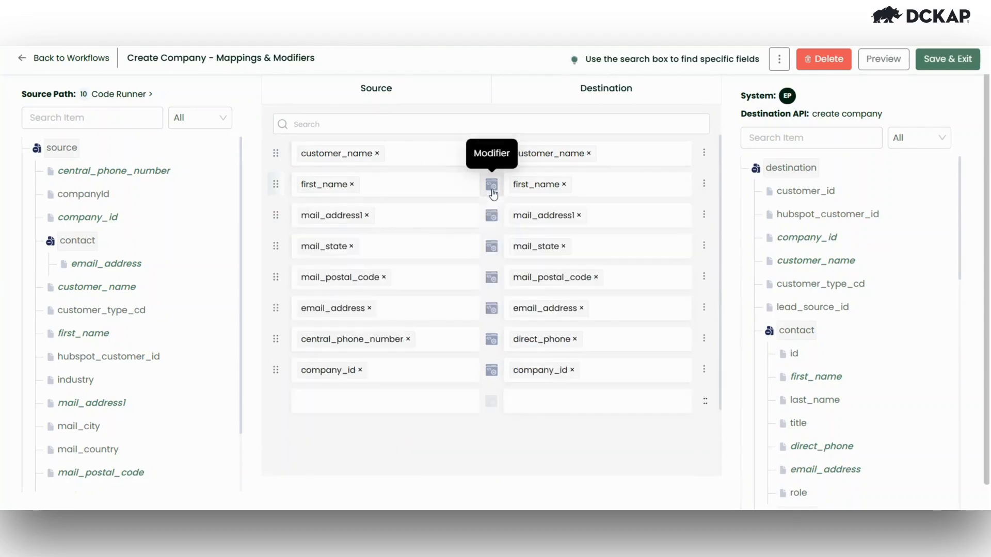
{"action": "left_click", "coordinate": [493, 217]}
{"action": "left_click", "coordinate": [424, 295]}
{"action": "left_click", "coordinate": [493, 217]}
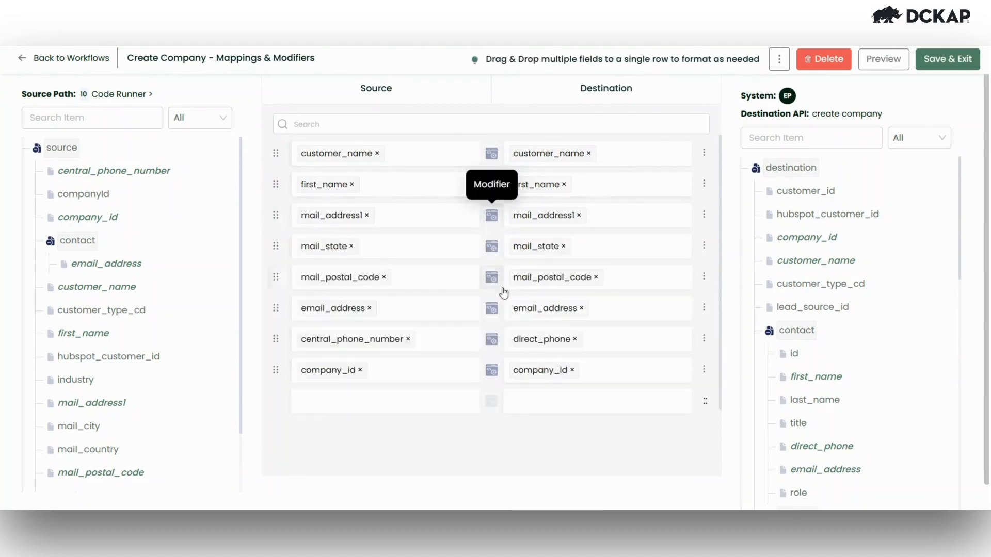
{"action": "scroll", "coordinate": [496, 287], "scroll_direction": "down", "scroll_amount": 1}
- Try CONCATENATE and ARRAY_APPEND searches in the email_address modifier, then clear it unsaved
{"action": "left_click", "coordinate": [491, 260]}
{"action": "left_click", "coordinate": [381, 324]}
{"action": "type", "text": "conc"}
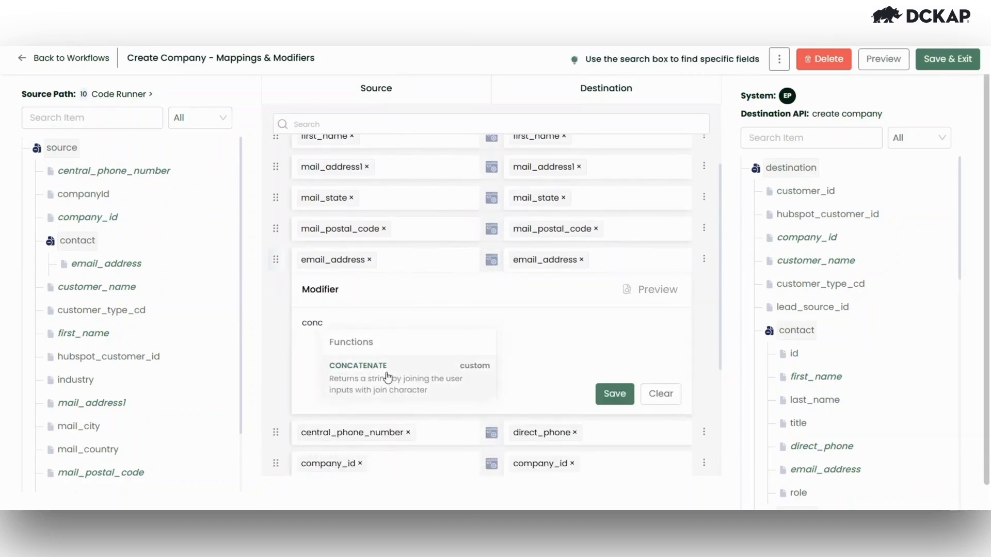
{"action": "key", "text": "BackSpace"}
{"action": "key", "text": "BackSpace"}
{"action": "key", "text": "BackSpace"}
{"action": "key", "text": "BackSpace"}
{"action": "type", "text": "app"}
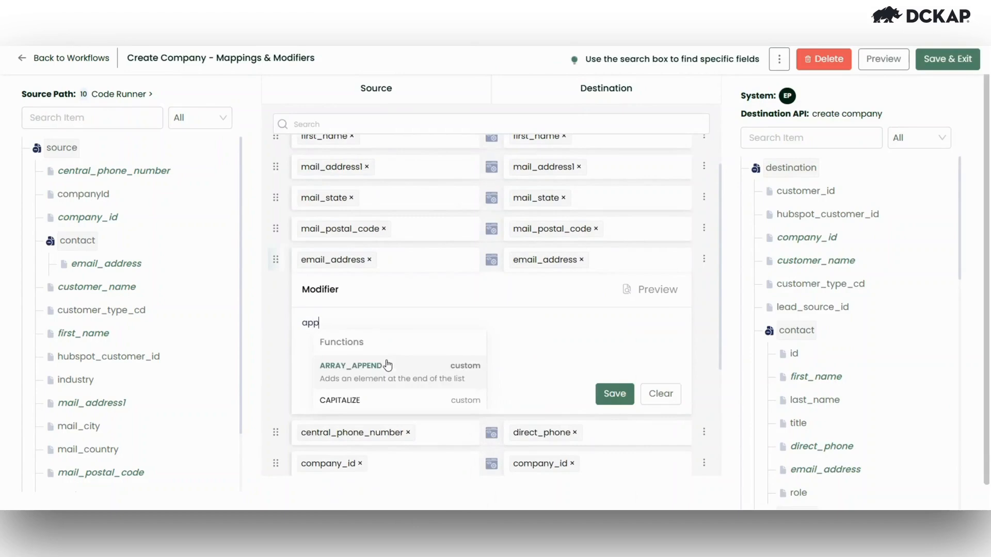
{"action": "key", "text": "BackSpace"}
{"action": "key", "text": "BackSpace"}
{"action": "key", "text": "BackSpace"}
{"action": "left_click", "coordinate": [489, 266]}
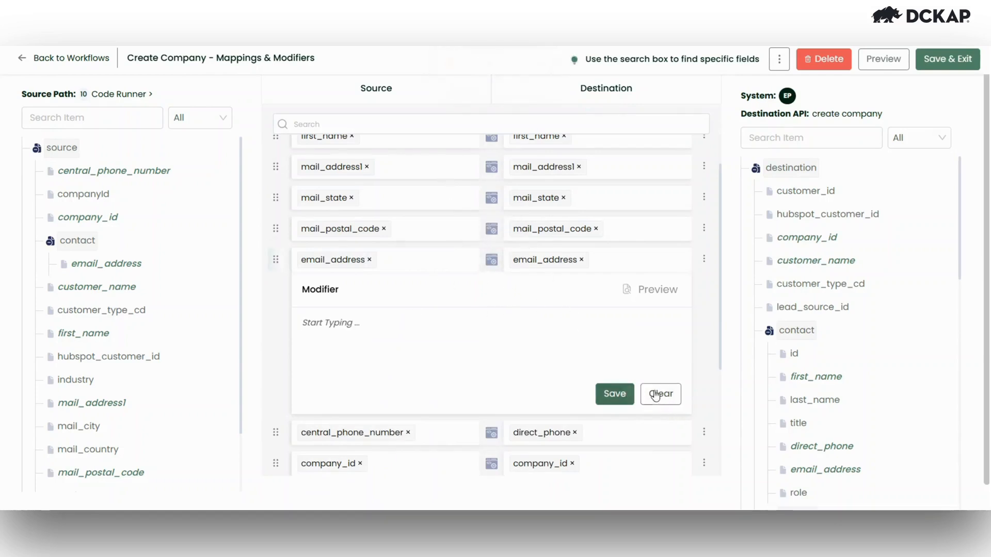
{"action": "left_click", "coordinate": [659, 393]}
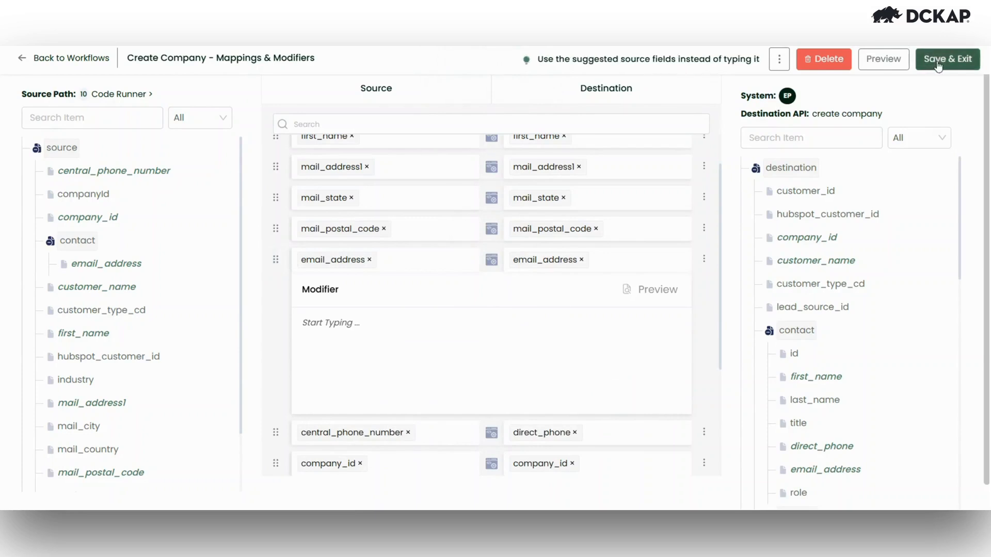
{"action": "left_click", "coordinate": [97, 60]}
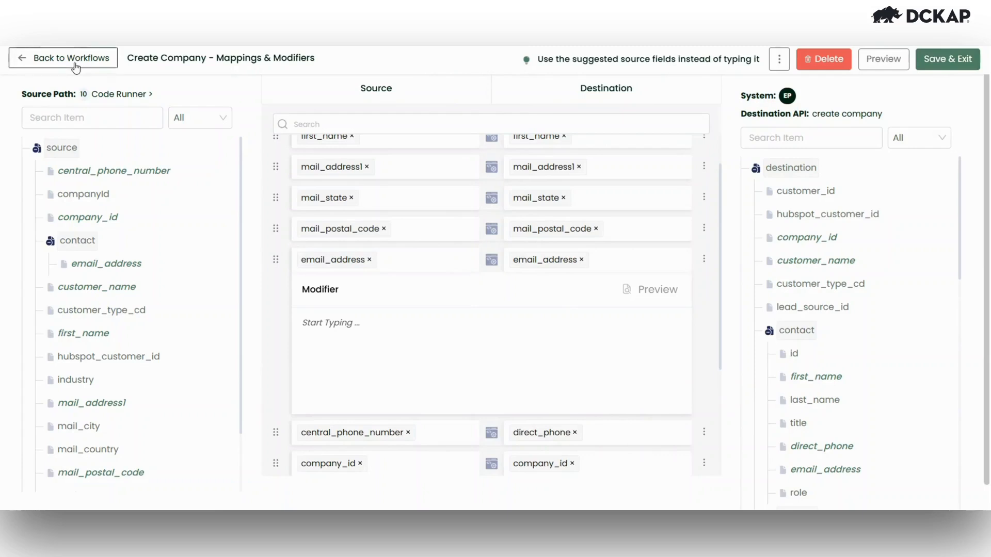
- Open and close the preprocessor, then close the Epicor step configuration, discarding changes
{"action": "scroll", "coordinate": [719, 411], "scroll_direction": "down", "scroll_amount": 3}
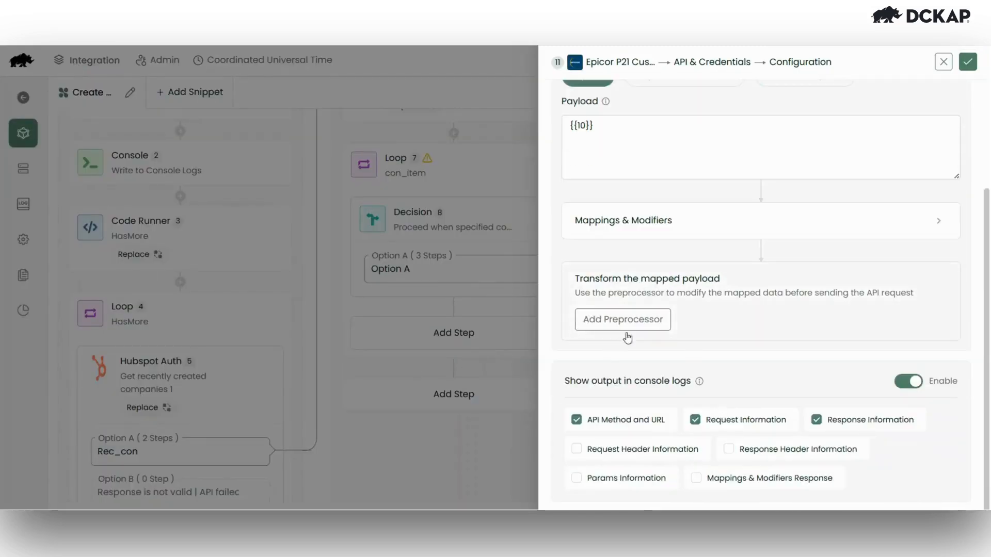
{"action": "left_click", "coordinate": [636, 327]}
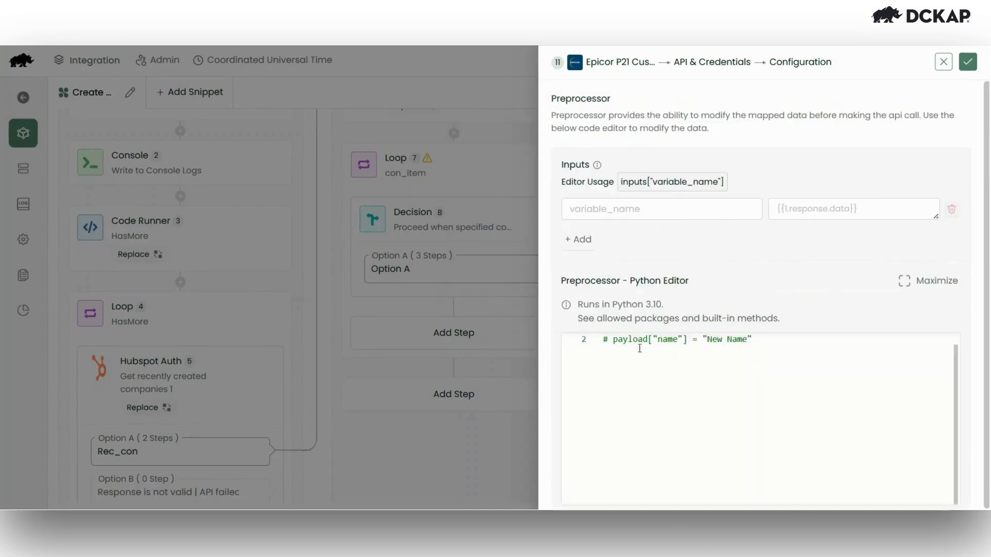
{"action": "left_click", "coordinate": [967, 63]}
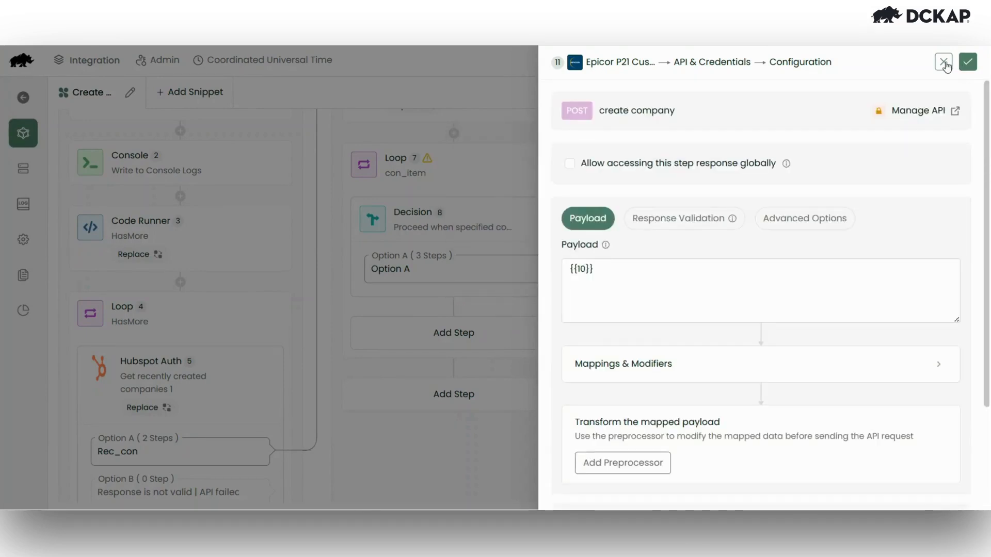
{"action": "left_click", "coordinate": [943, 62]}
{"action": "left_click", "coordinate": [932, 124]}
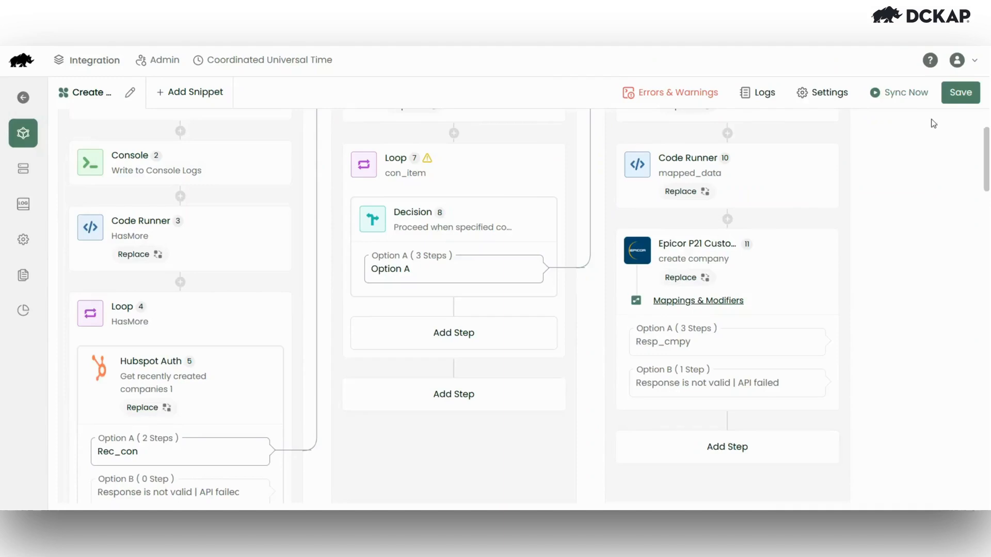
{"action": "scroll", "coordinate": [541, 299], "scroll_direction": "up", "scroll_amount": 2}
{"action": "scroll", "coordinate": [541, 299], "scroll_direction": "down", "scroll_amount": 5}
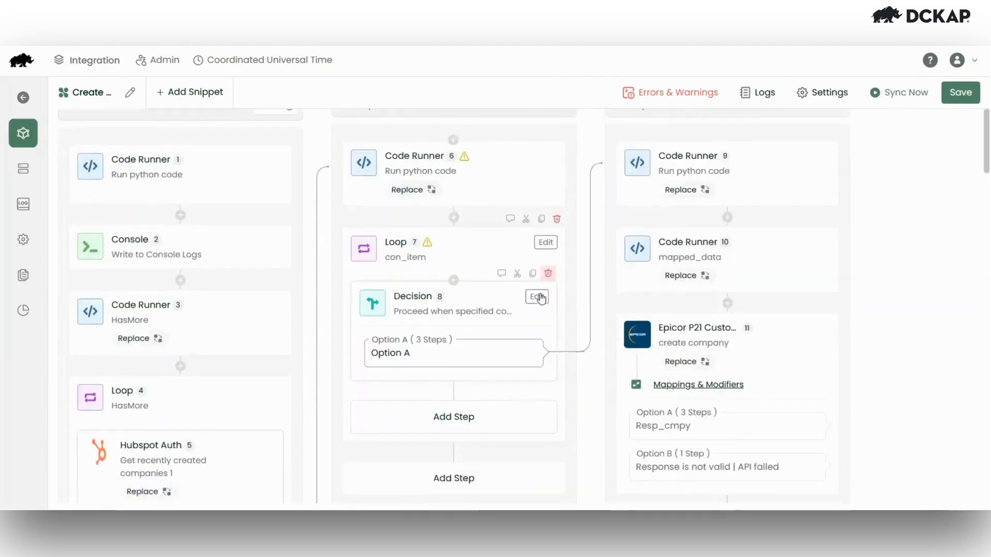
{"action": "scroll", "coordinate": [542, 298], "scroll_direction": "up", "scroll_amount": 5}
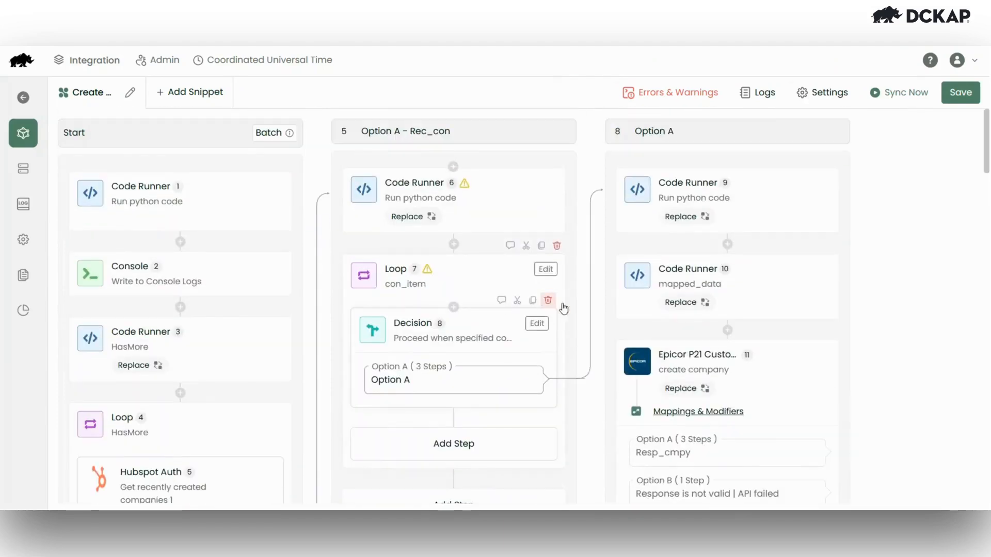
{"action": "scroll", "coordinate": [684, 397], "scroll_direction": "down", "scroll_amount": 2}
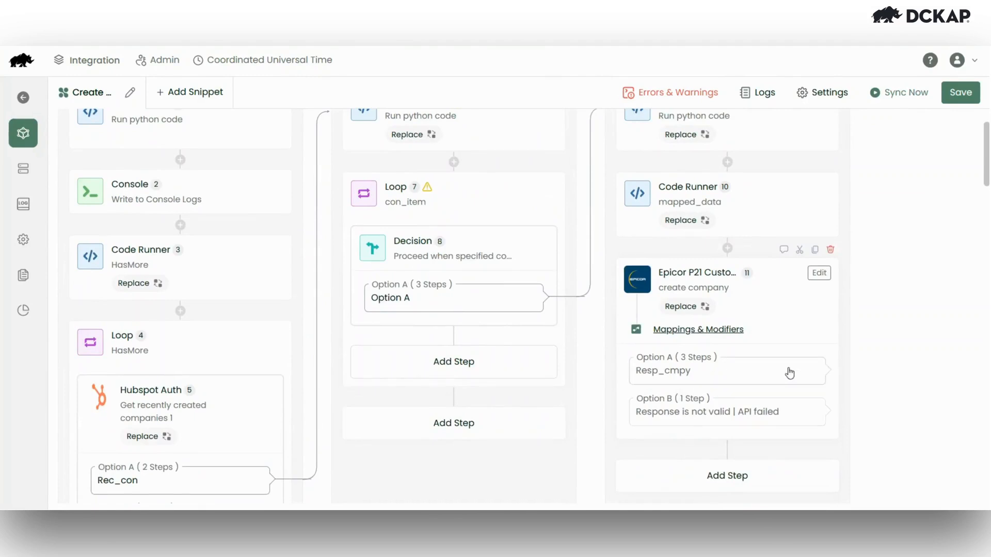
{"action": "scroll", "coordinate": [789, 373], "scroll_direction": "right", "scroll_amount": 3}
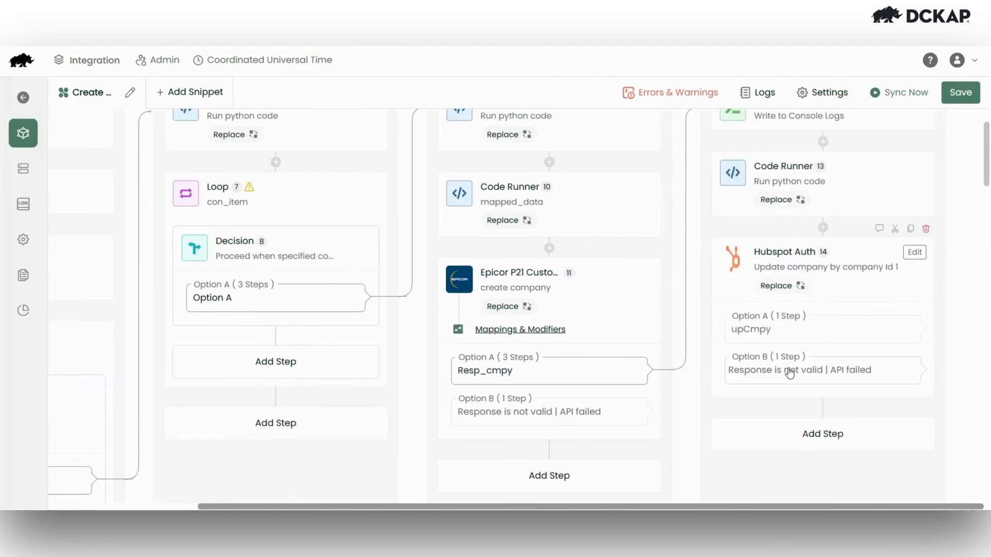
{"action": "scroll", "coordinate": [626, 243], "scroll_direction": "up", "scroll_amount": 2}
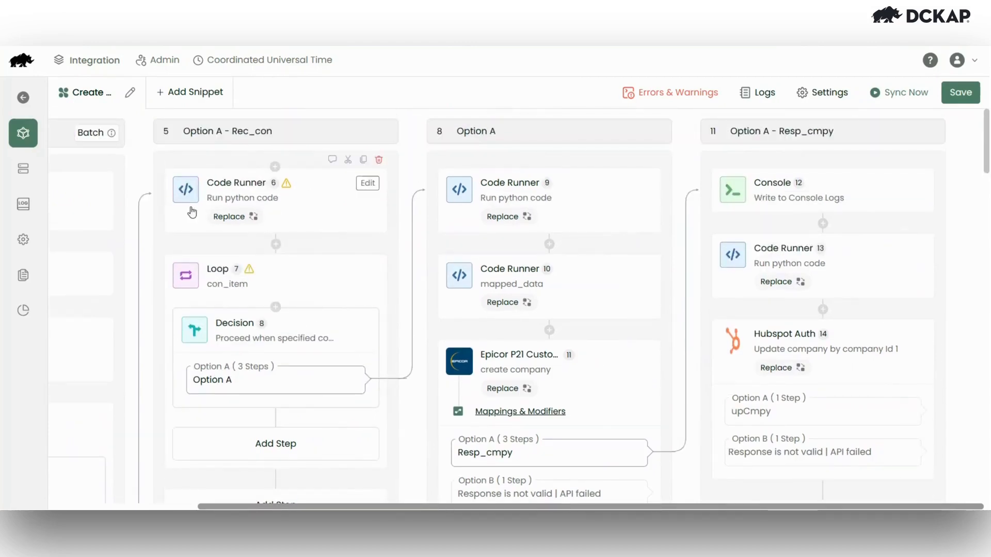
{"action": "scroll", "coordinate": [193, 212], "scroll_direction": "left", "scroll_amount": 3}
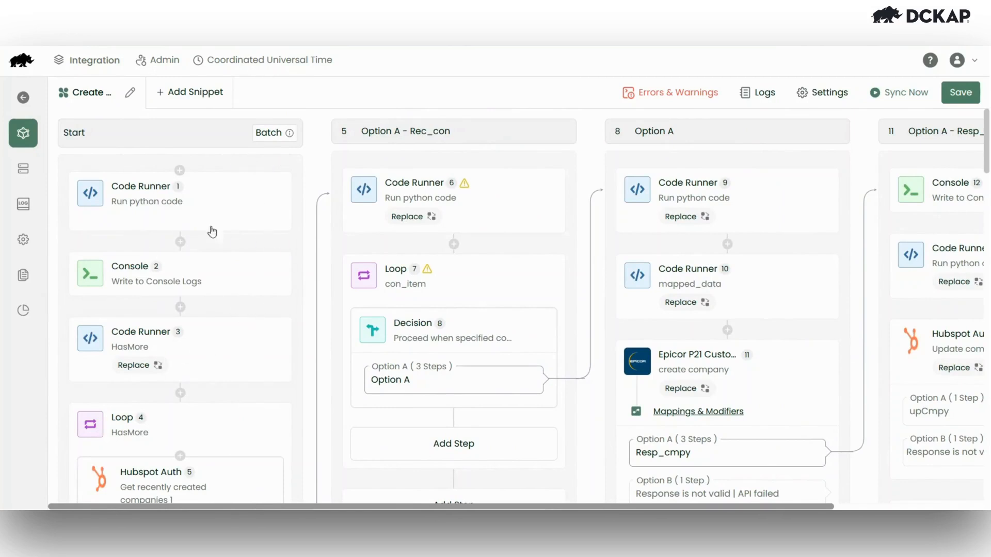
{"action": "scroll", "coordinate": [178, 351], "scroll_direction": "down", "scroll_amount": 1}
{"action": "scroll", "coordinate": [217, 340], "scroll_direction": "down", "scroll_amount": 3}
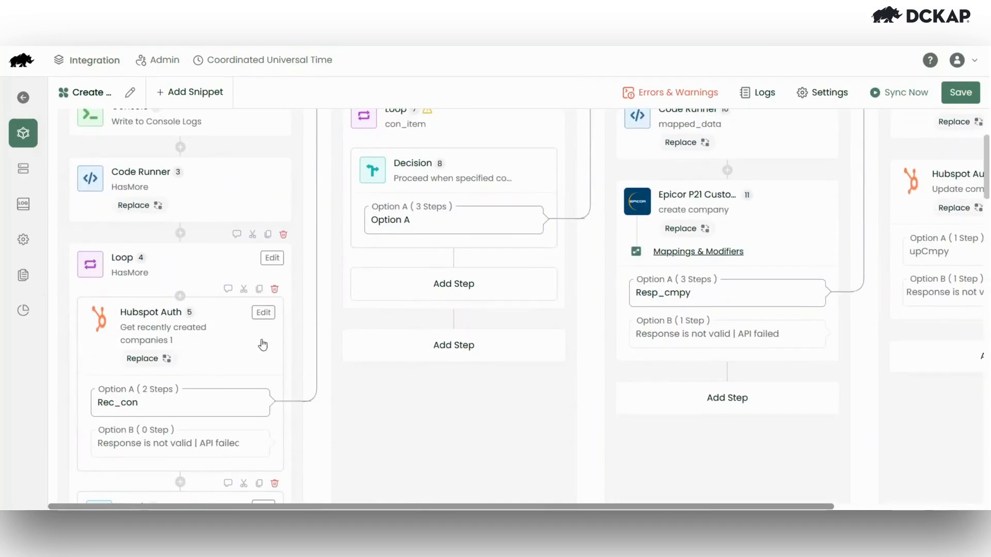
{"action": "scroll", "coordinate": [358, 344], "scroll_direction": "right", "scroll_amount": 2}
{"action": "scroll", "coordinate": [361, 345], "scroll_direction": "right", "scroll_amount": 1}
{"action": "scroll", "coordinate": [382, 294], "scroll_direction": "left", "scroll_amount": 2}
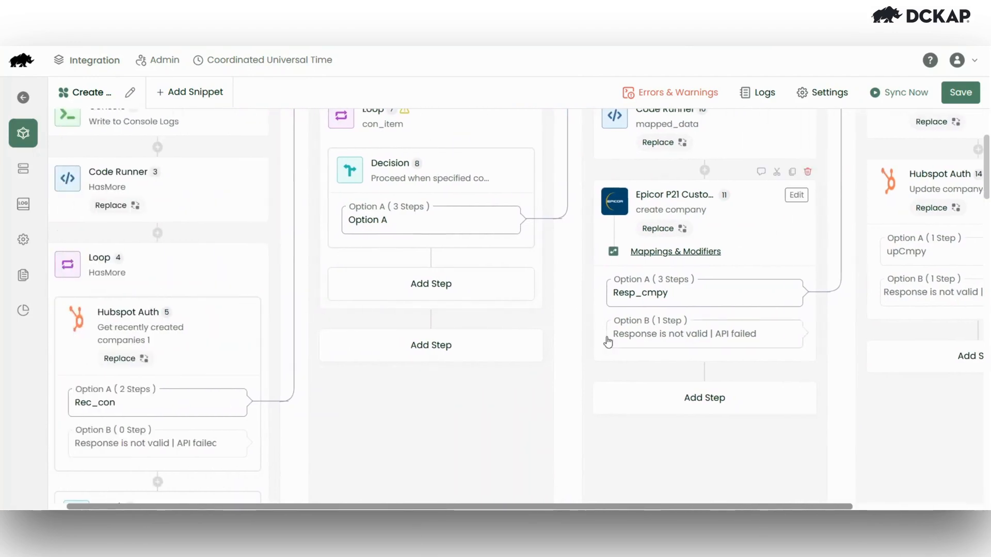
{"action": "scroll", "coordinate": [699, 286], "scroll_direction": "right", "scroll_amount": 3}
{"action": "scroll", "coordinate": [699, 286], "scroll_direction": "up", "scroll_amount": 3}
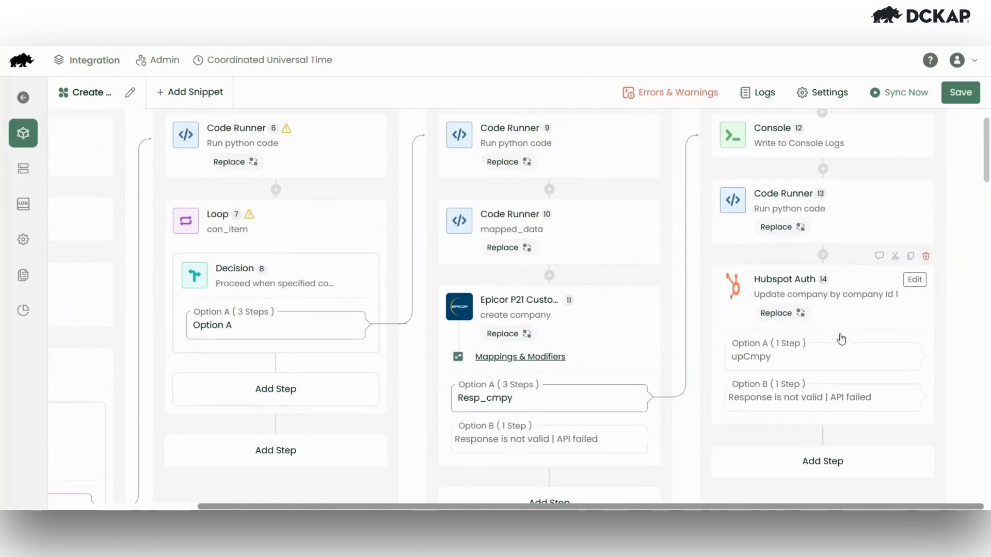
{"action": "scroll", "coordinate": [877, 368], "scroll_direction": "right", "scroll_amount": 5}
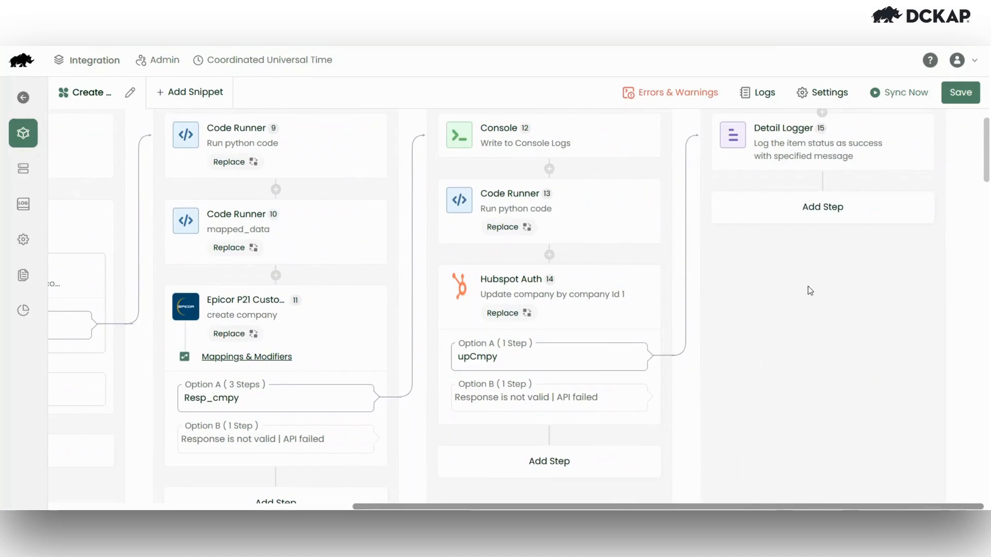
{"action": "scroll", "coordinate": [810, 290], "scroll_direction": "up", "scroll_amount": 2}
{"action": "mouse_move", "coordinate": [737, 221]}
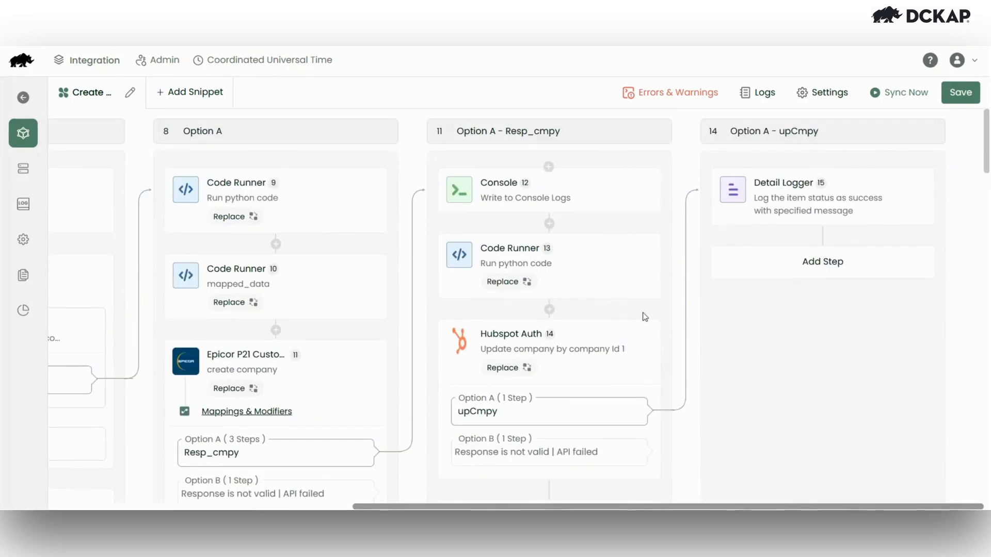
{"action": "scroll", "coordinate": [340, 238], "scroll_direction": "left", "scroll_amount": 8}
{"action": "scroll", "coordinate": [469, 356], "scroll_direction": "down", "scroll_amount": 5}
{"action": "scroll", "coordinate": [469, 356], "scroll_direction": "right", "scroll_amount": 7}
{"action": "scroll", "coordinate": [470, 357], "scroll_direction": "left", "scroll_amount": 7}
{"action": "scroll", "coordinate": [470, 357], "scroll_direction": "up", "scroll_amount": 4}
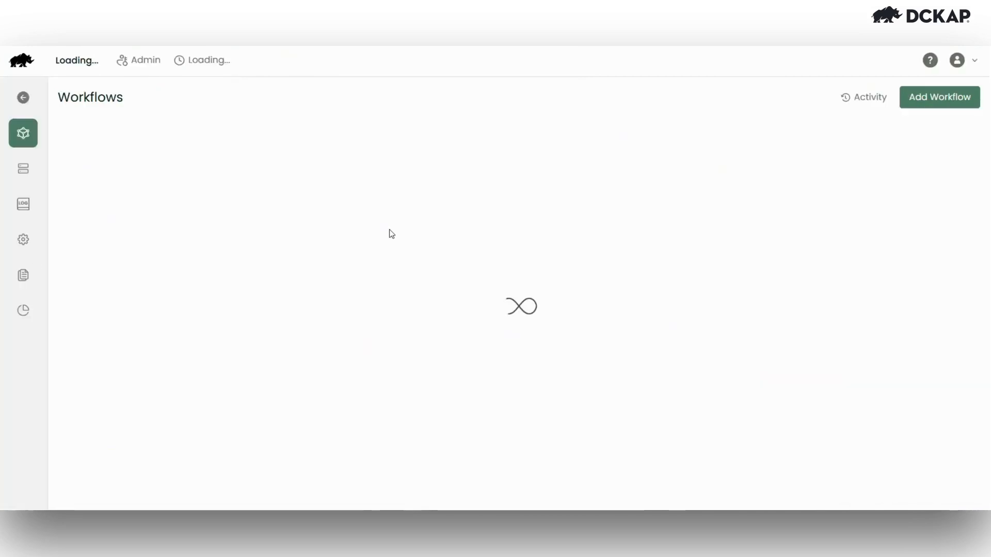
- Add three Every hour schedules and browse timezones, keeping Coordinated Universal Time
{"action": "left_click", "coordinate": [579, 170]}
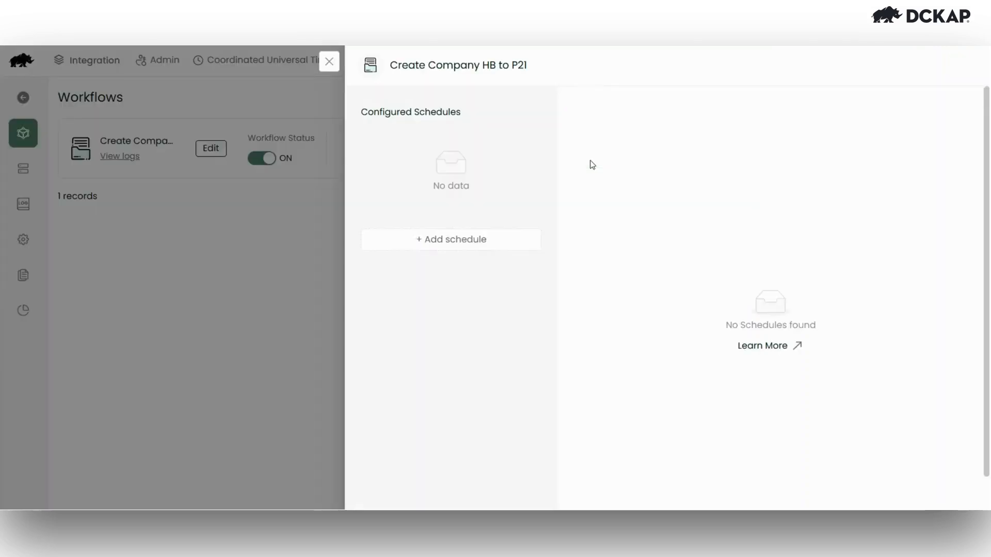
{"action": "left_click", "coordinate": [462, 243]}
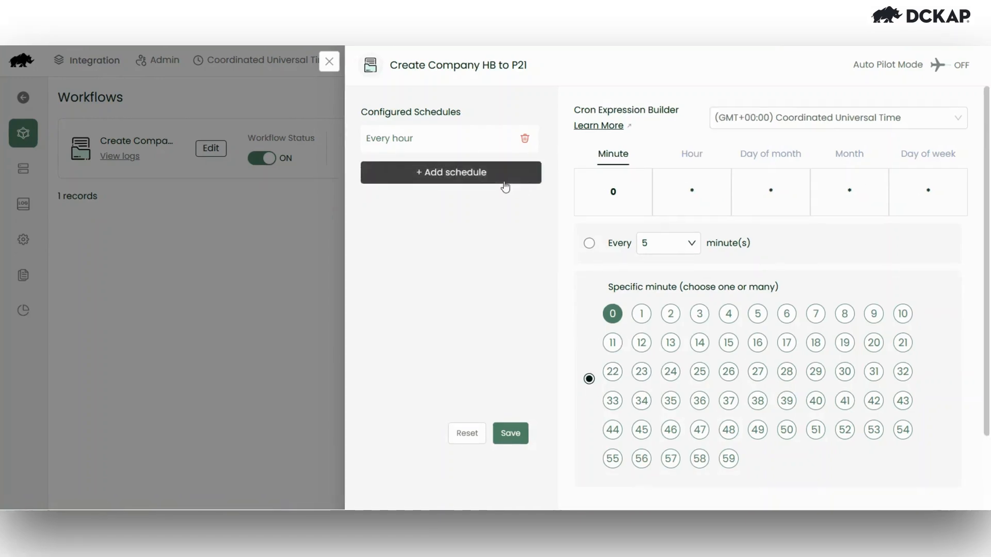
{"action": "left_click", "coordinate": [450, 172]}
{"action": "left_click", "coordinate": [453, 207]}
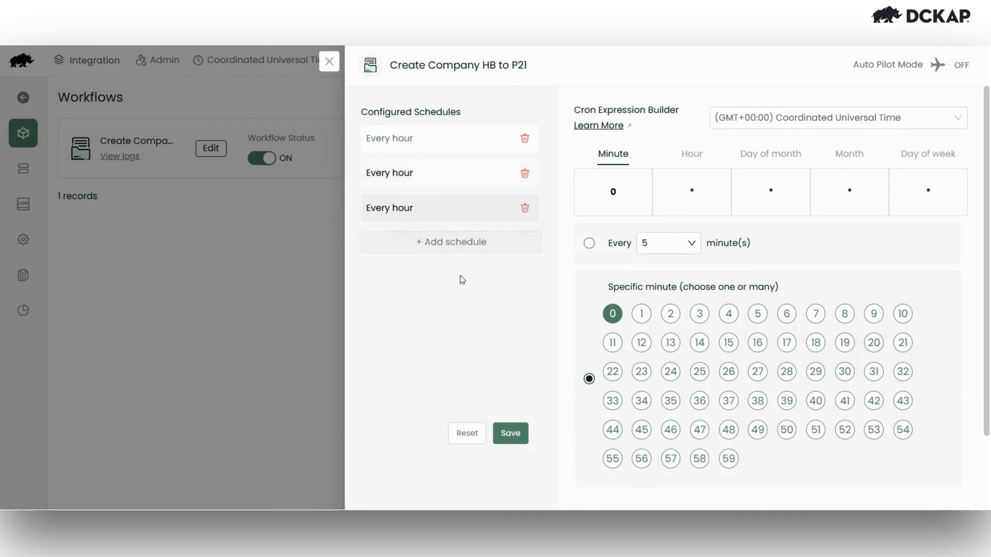
{"action": "left_click", "coordinate": [758, 118]}
{"action": "scroll", "coordinate": [769, 235], "scroll_direction": "down", "scroll_amount": 5}
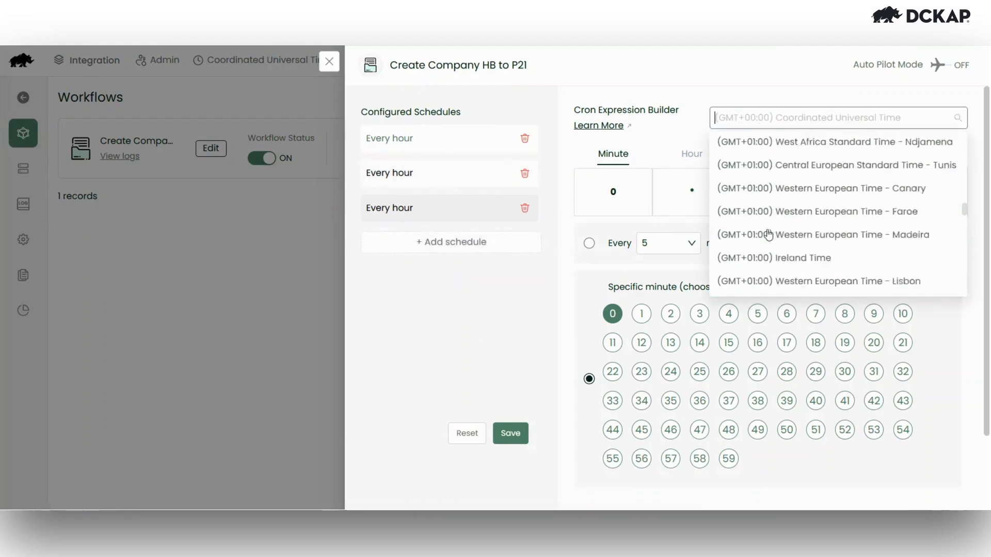
{"action": "scroll", "coordinate": [768, 235], "scroll_direction": "up", "scroll_amount": 2}
{"action": "scroll", "coordinate": [768, 233], "scroll_direction": "up", "scroll_amount": 1}
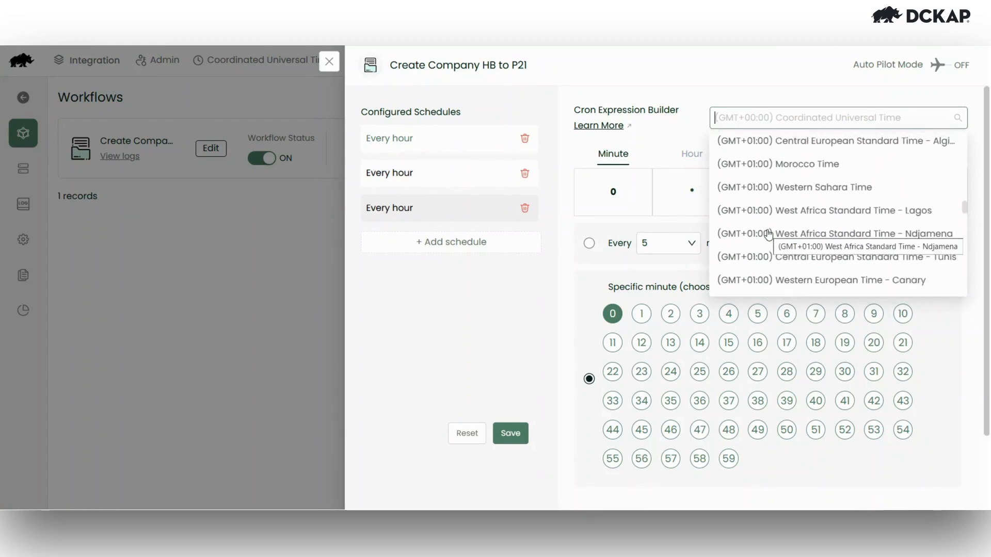
{"action": "scroll", "coordinate": [772, 248], "scroll_direction": "down", "scroll_amount": 4}
{"action": "scroll", "coordinate": [774, 256], "scroll_direction": "down", "scroll_amount": 1}
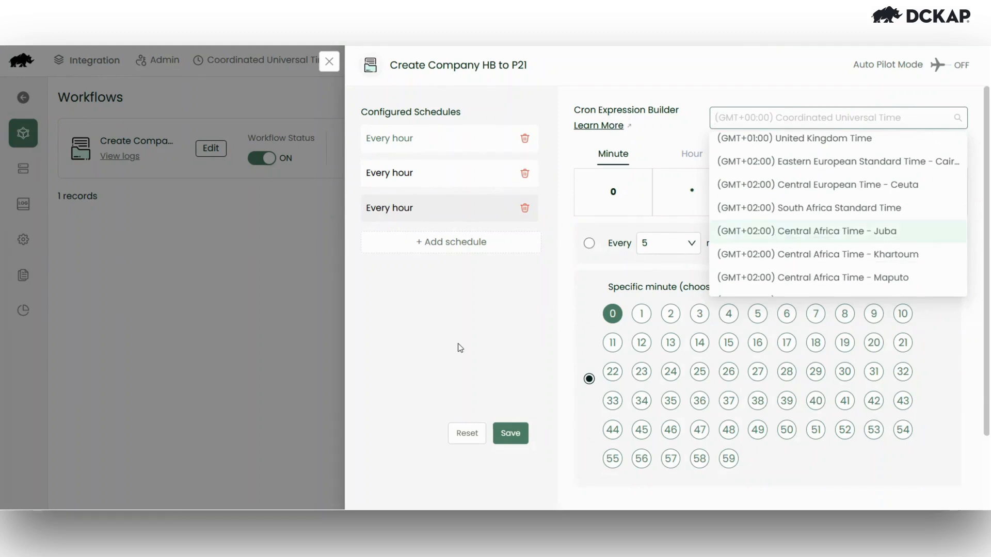
{"action": "left_click", "coordinate": [456, 344]}
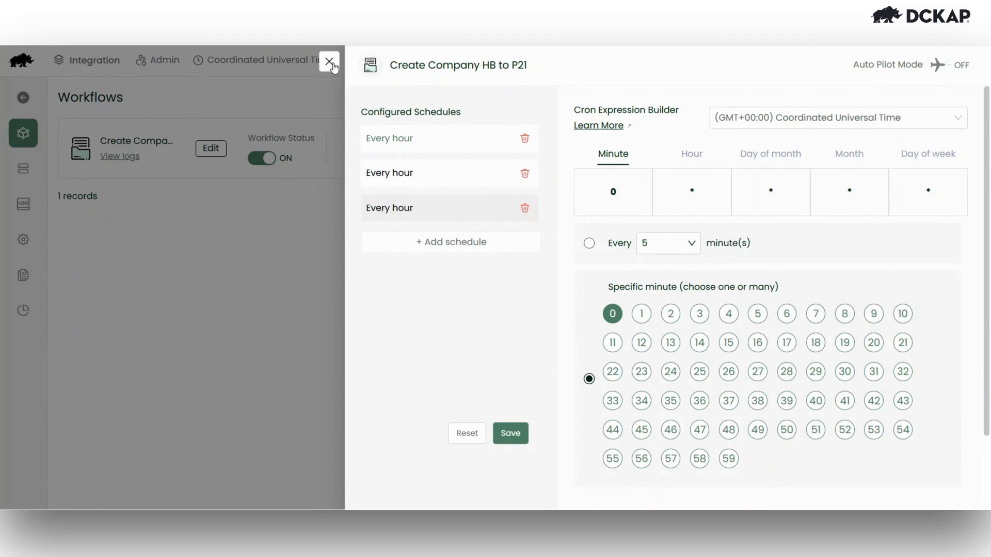
- Decline Auto Pilot Mode and close the schedule manager, discarding the schedules
{"action": "left_click", "coordinate": [937, 65]}
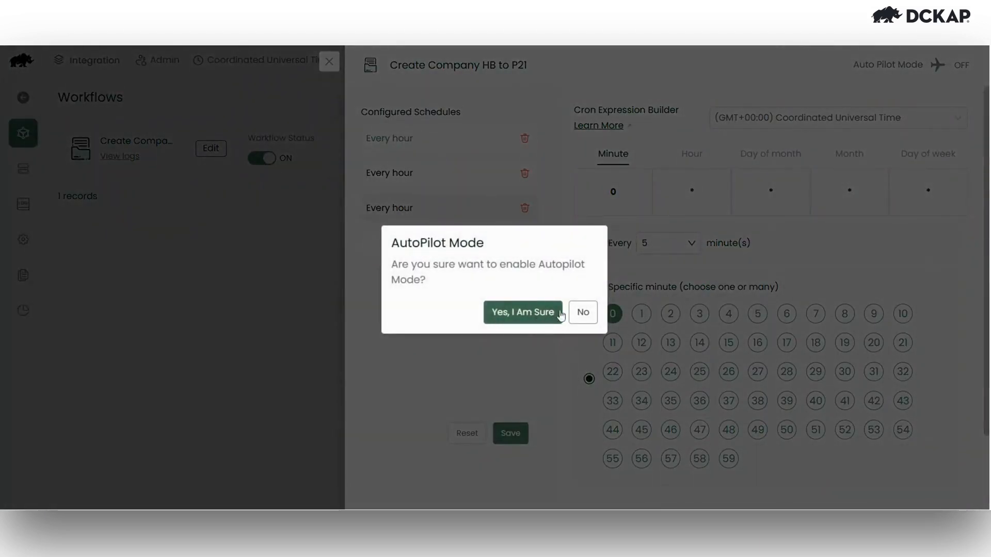
{"action": "left_click", "coordinate": [585, 314]}
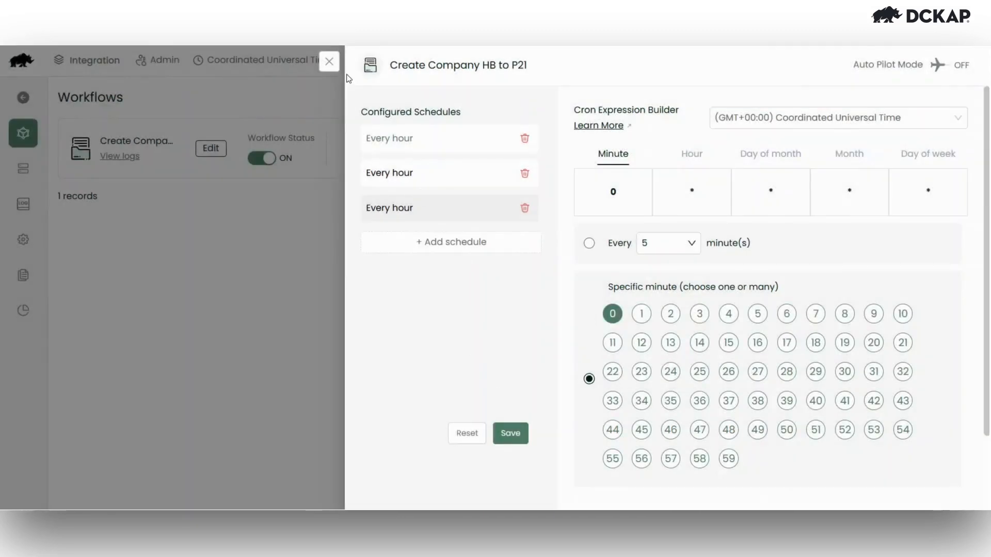
{"action": "left_click", "coordinate": [329, 62]}
{"action": "left_click", "coordinate": [600, 310]}
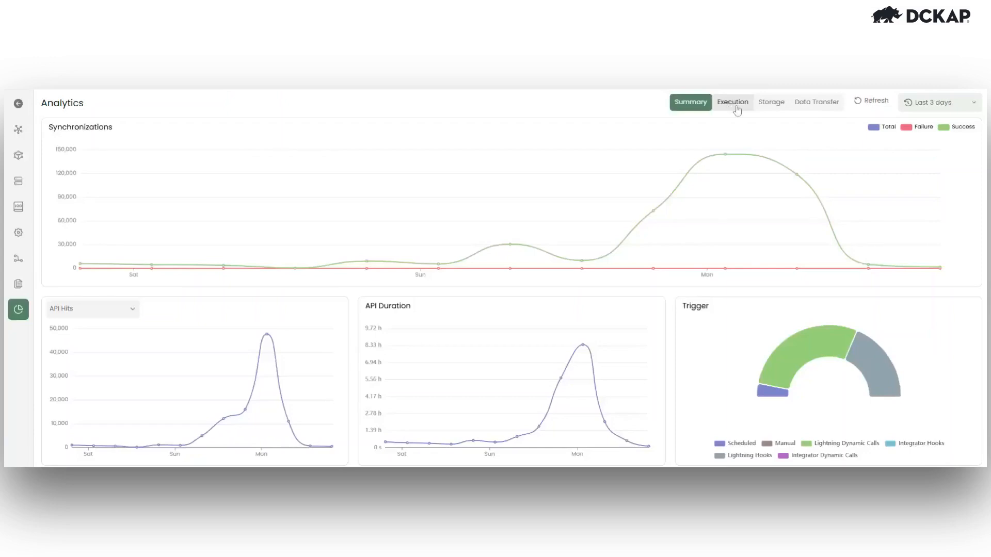
{"action": "left_click", "coordinate": [736, 107]}
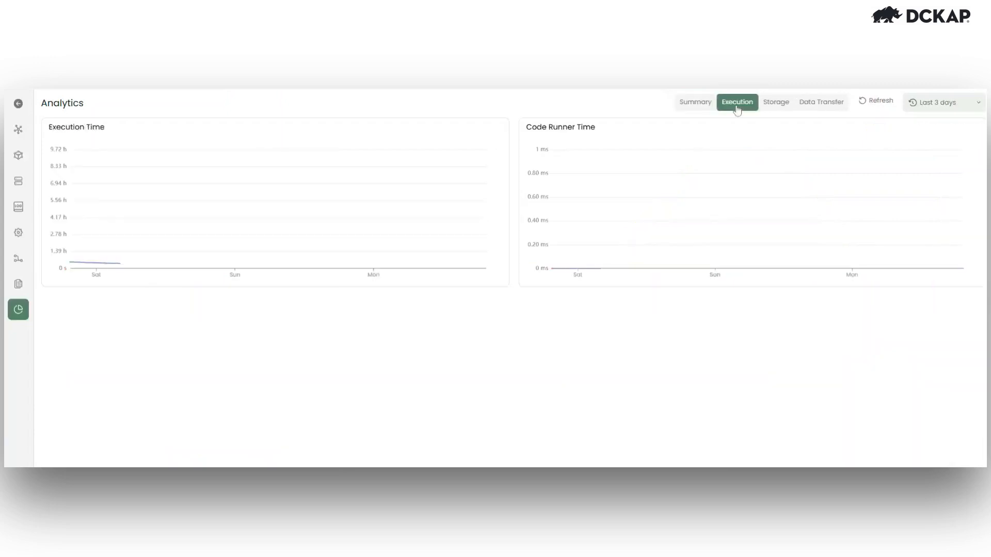
{"action": "left_click", "coordinate": [776, 105]}
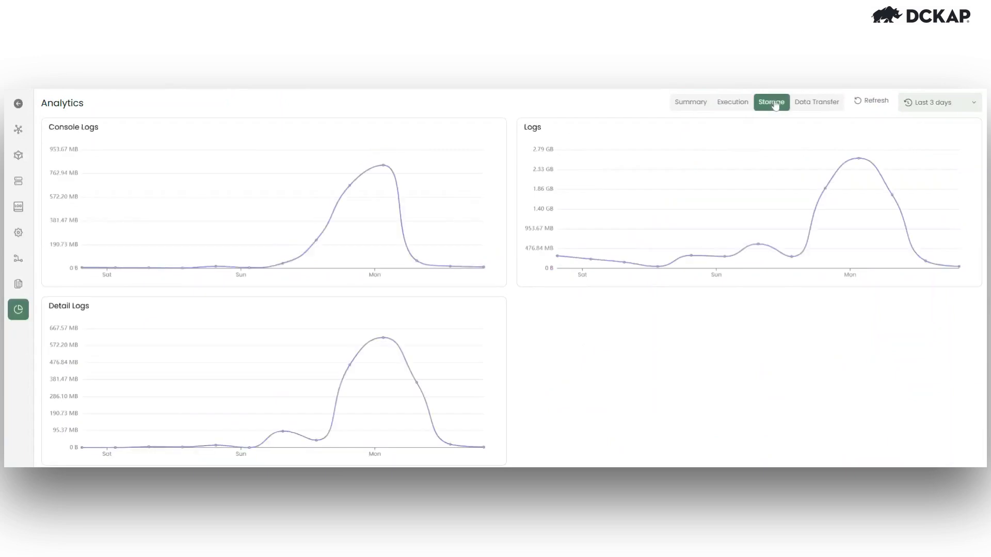
{"action": "left_click", "coordinate": [811, 103]}
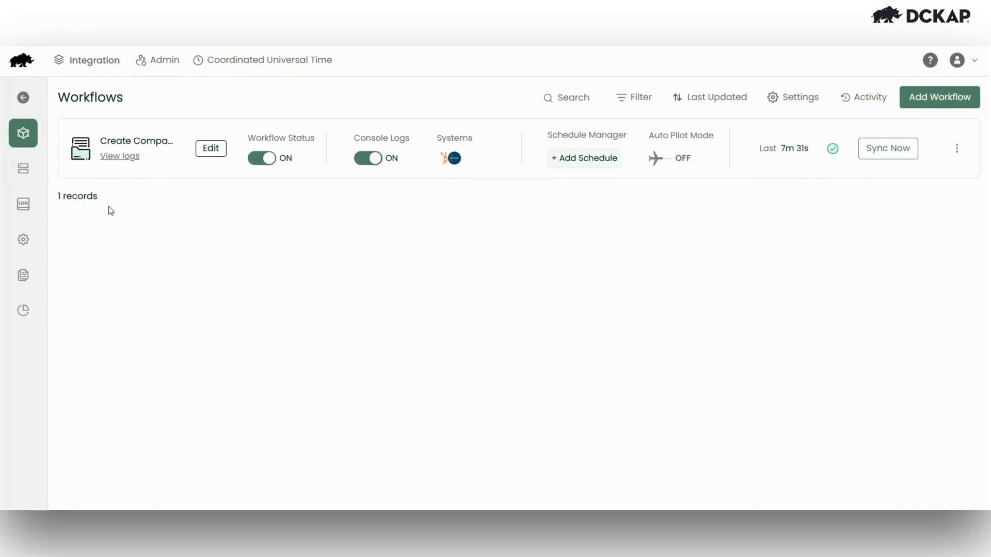
- Open Systems, browse the Add System catalog and filter it to the Files category
{"action": "left_click", "coordinate": [31, 186]}
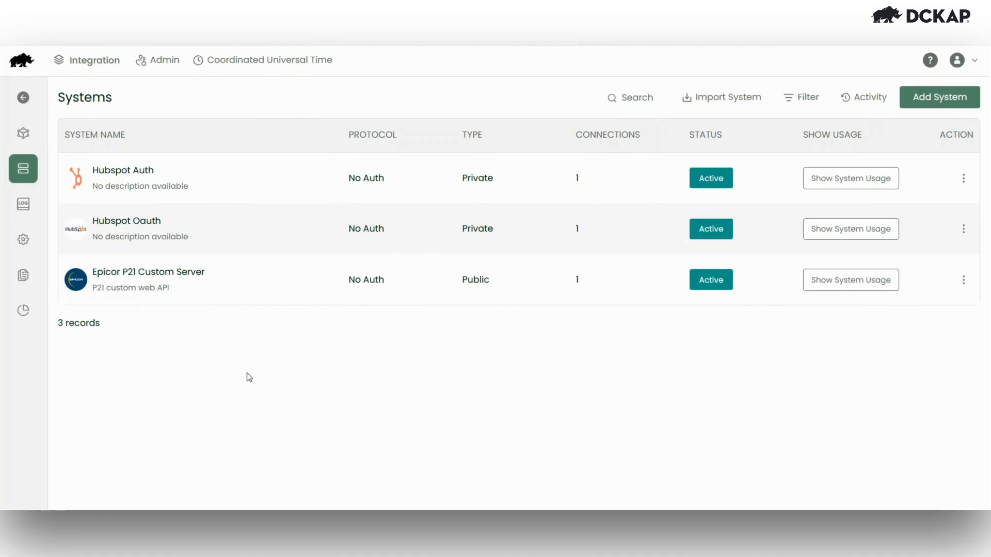
{"action": "left_click", "coordinate": [947, 101]}
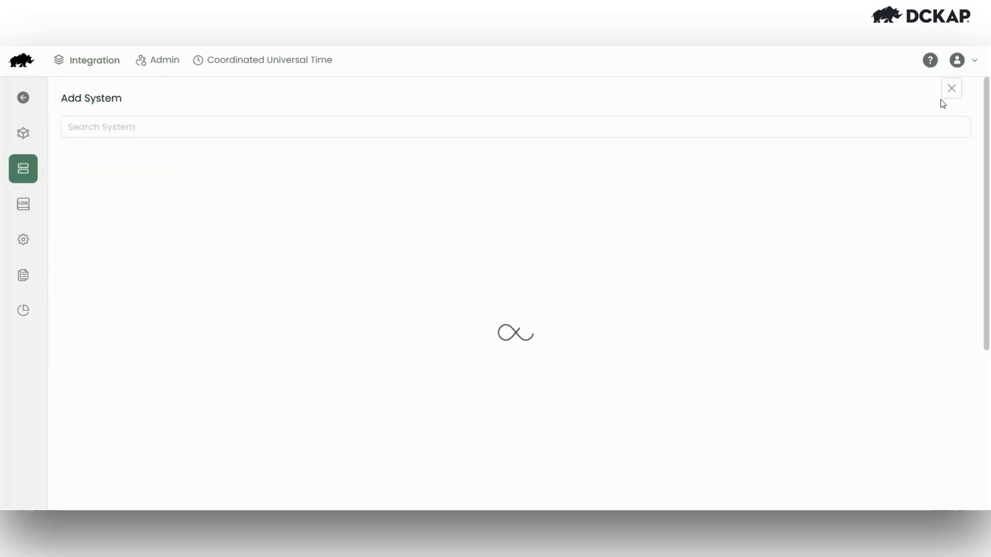
{"action": "scroll", "coordinate": [407, 447], "scroll_direction": "down", "scroll_amount": 6}
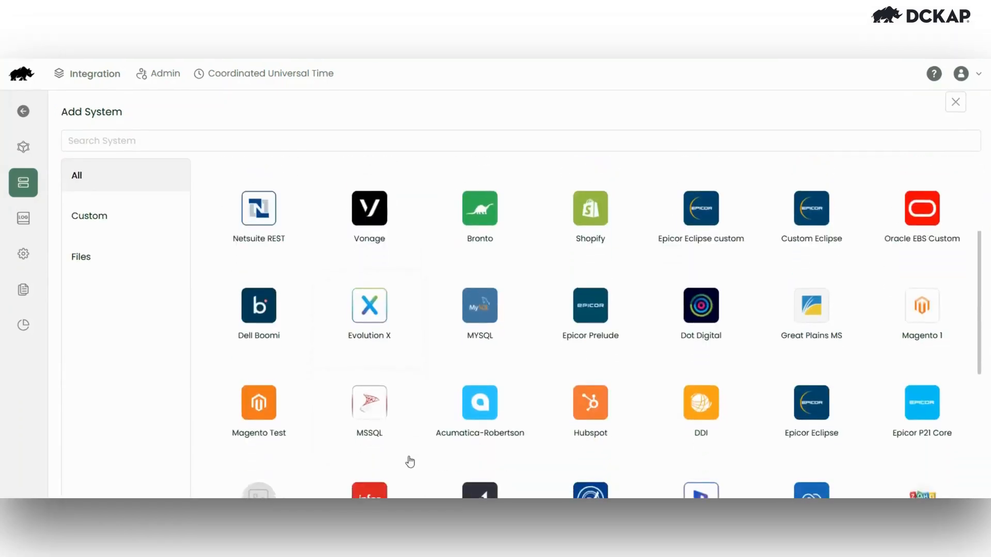
{"action": "scroll", "coordinate": [411, 461], "scroll_direction": "down", "scroll_amount": 4}
{"action": "scroll", "coordinate": [411, 461], "scroll_direction": "up", "scroll_amount": 4}
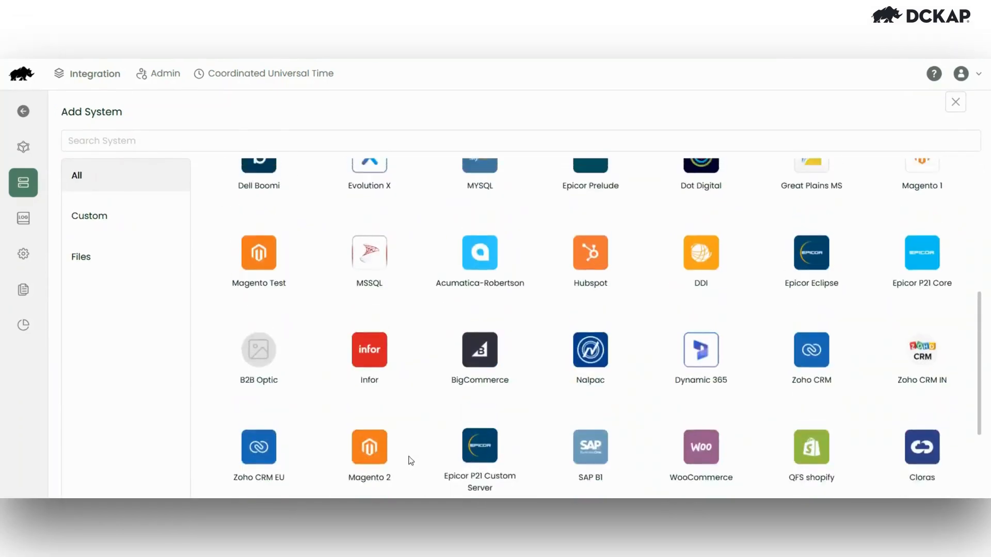
{"action": "scroll", "coordinate": [410, 461], "scroll_direction": "up", "scroll_amount": 5}
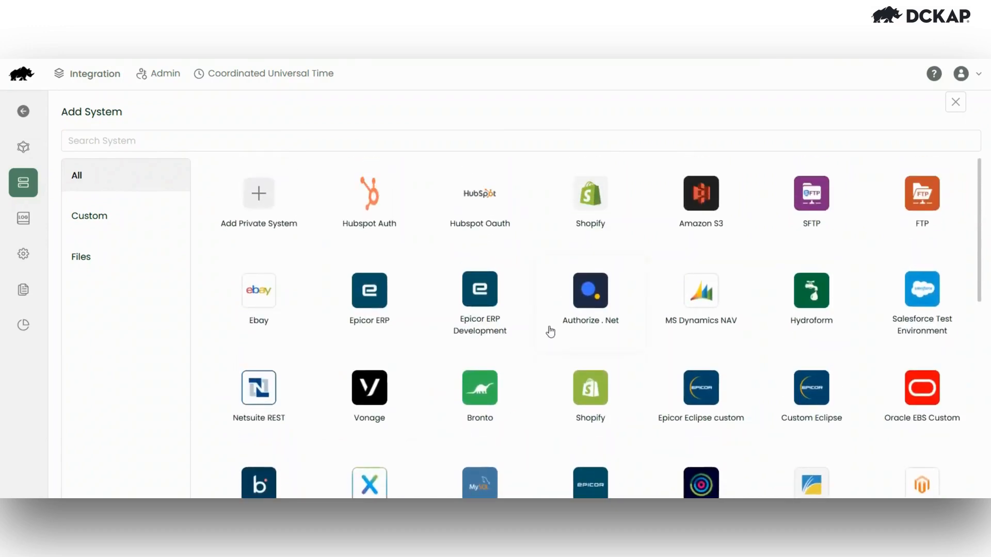
{"action": "scroll", "coordinate": [550, 332], "scroll_direction": "down", "scroll_amount": 3}
{"action": "scroll", "coordinate": [549, 332], "scroll_direction": "up", "scroll_amount": 3}
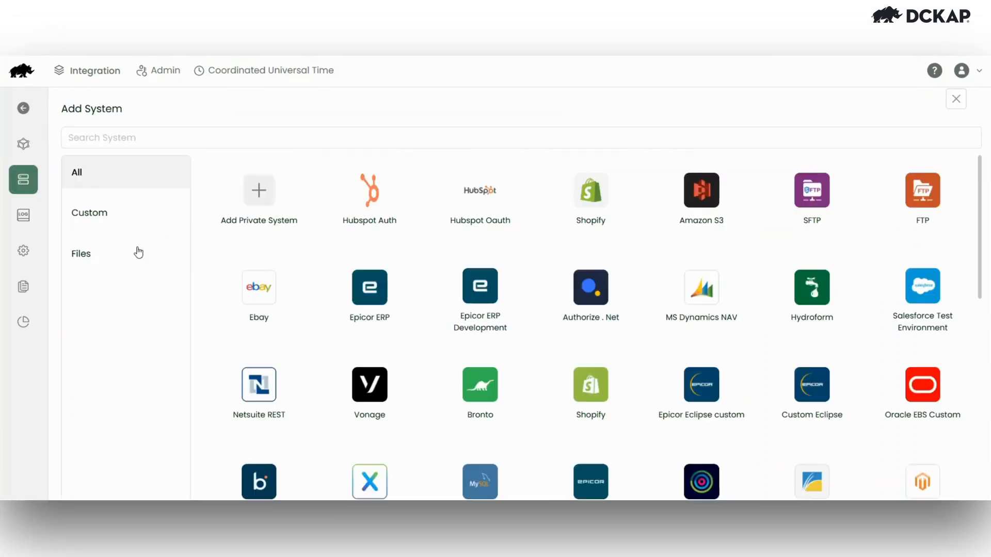
{"action": "left_click", "coordinate": [137, 253]}
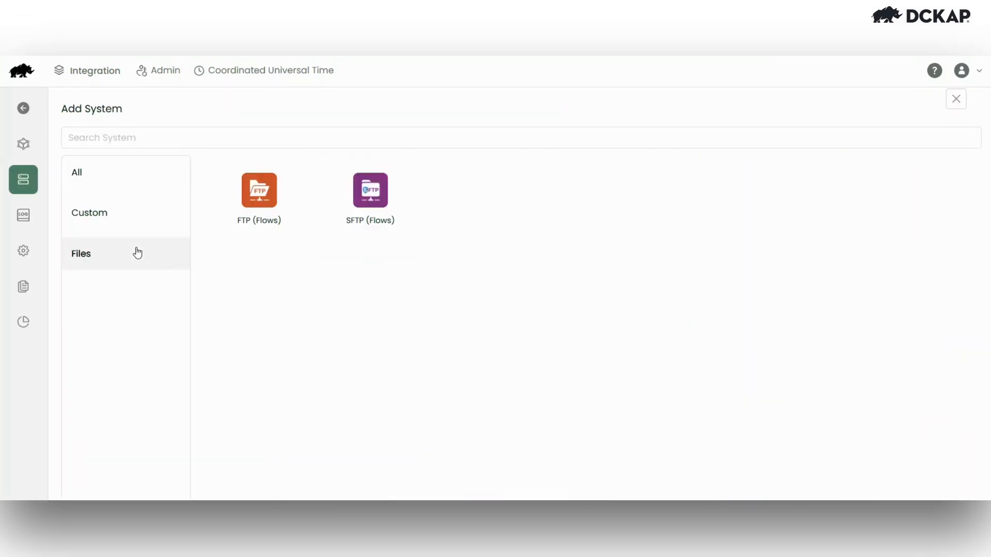